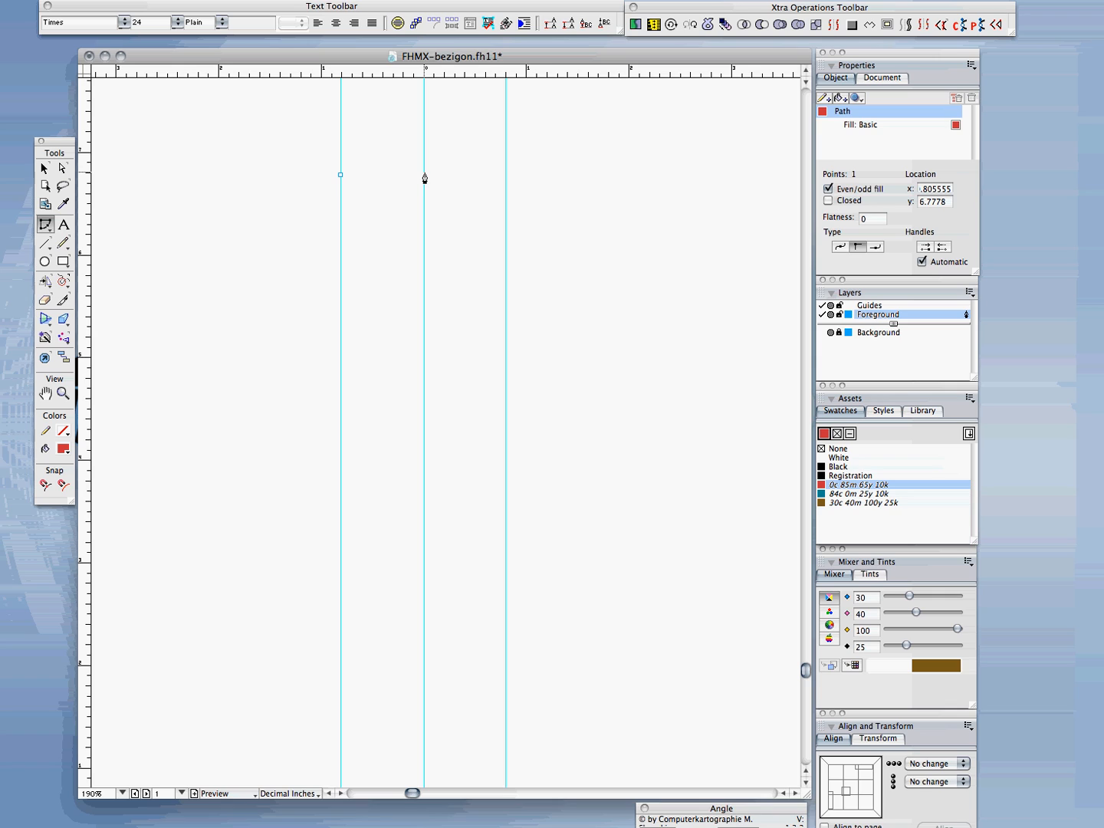
# Draw a closed red five-point Bezigon path across the three guides with a curved lower-left side, and delete it.
pyautogui.click(424, 174)
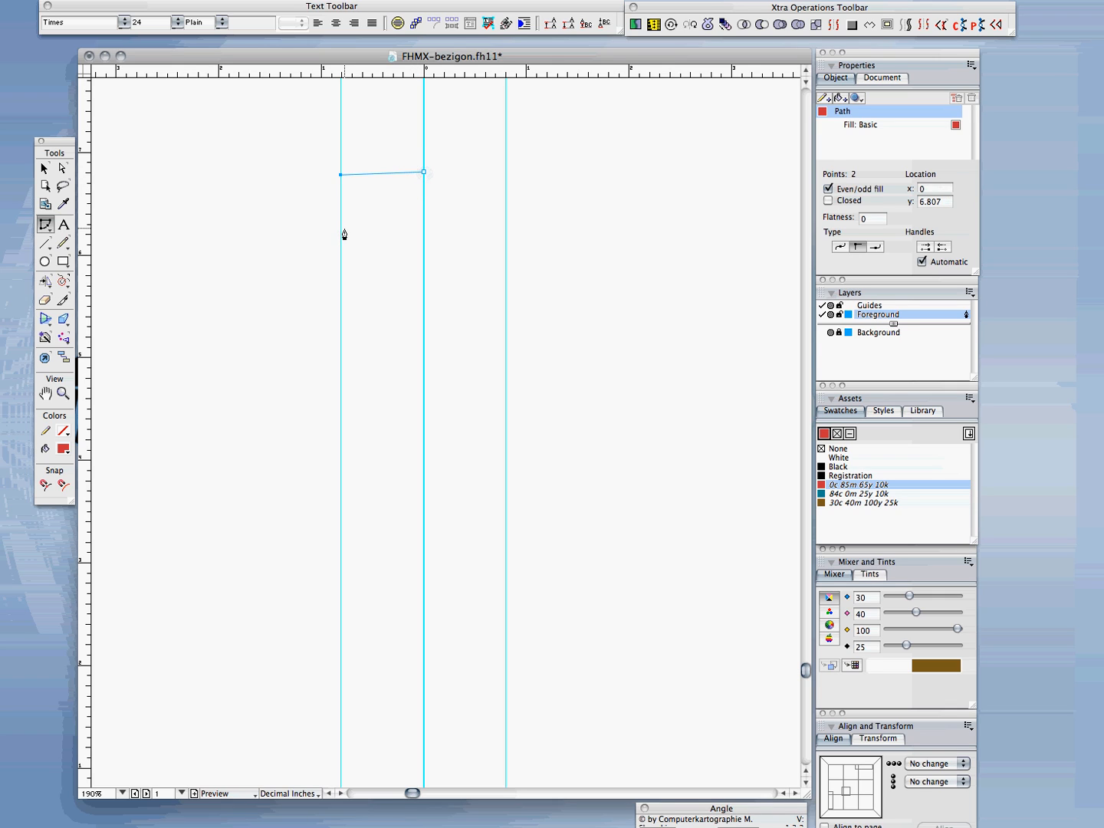
pyautogui.click(506, 172)
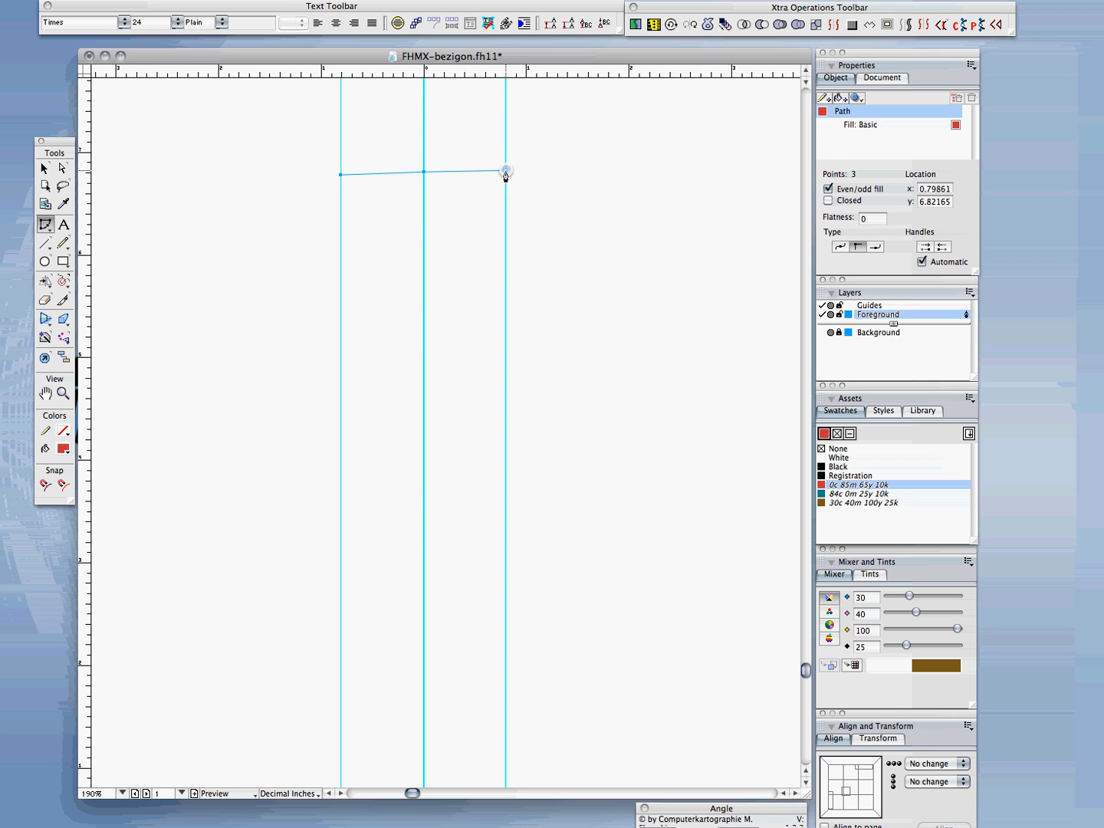
pyautogui.click(506, 289)
pyautogui.moveTo(376, 284); pyautogui.dragTo(399, 261)
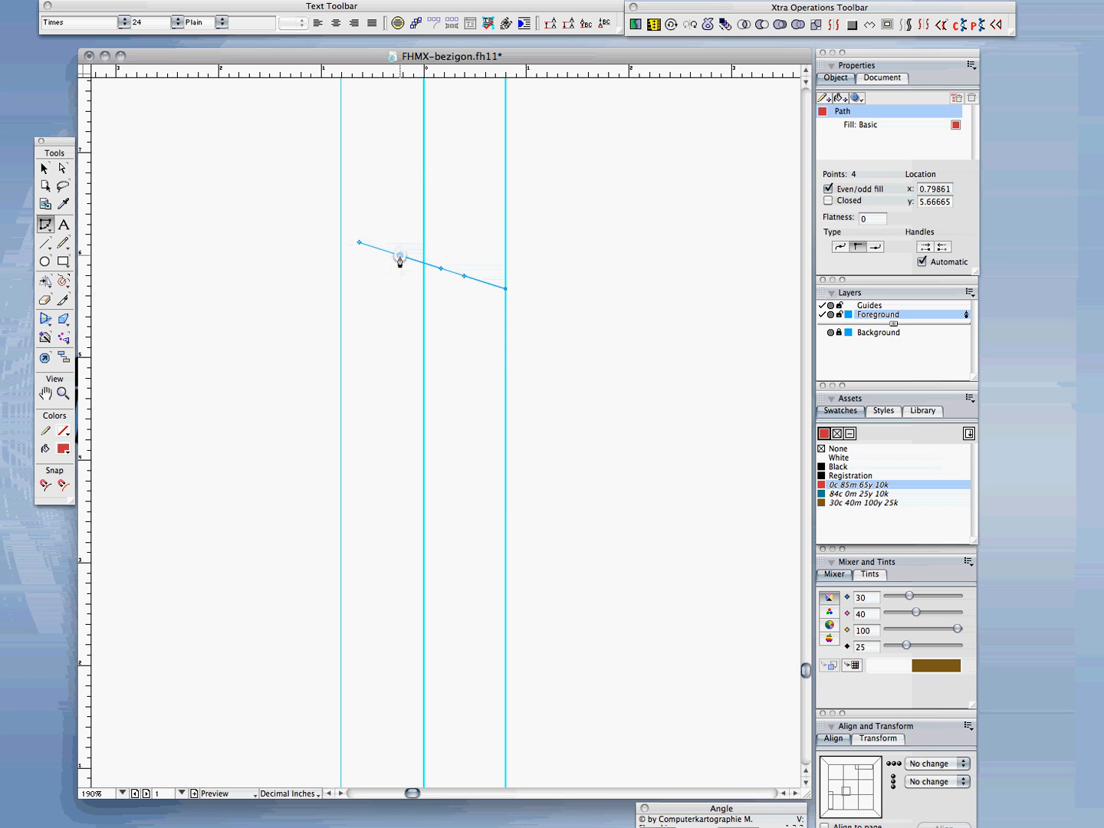
pyautogui.moveTo(399, 261); pyautogui.dragTo(399, 261)
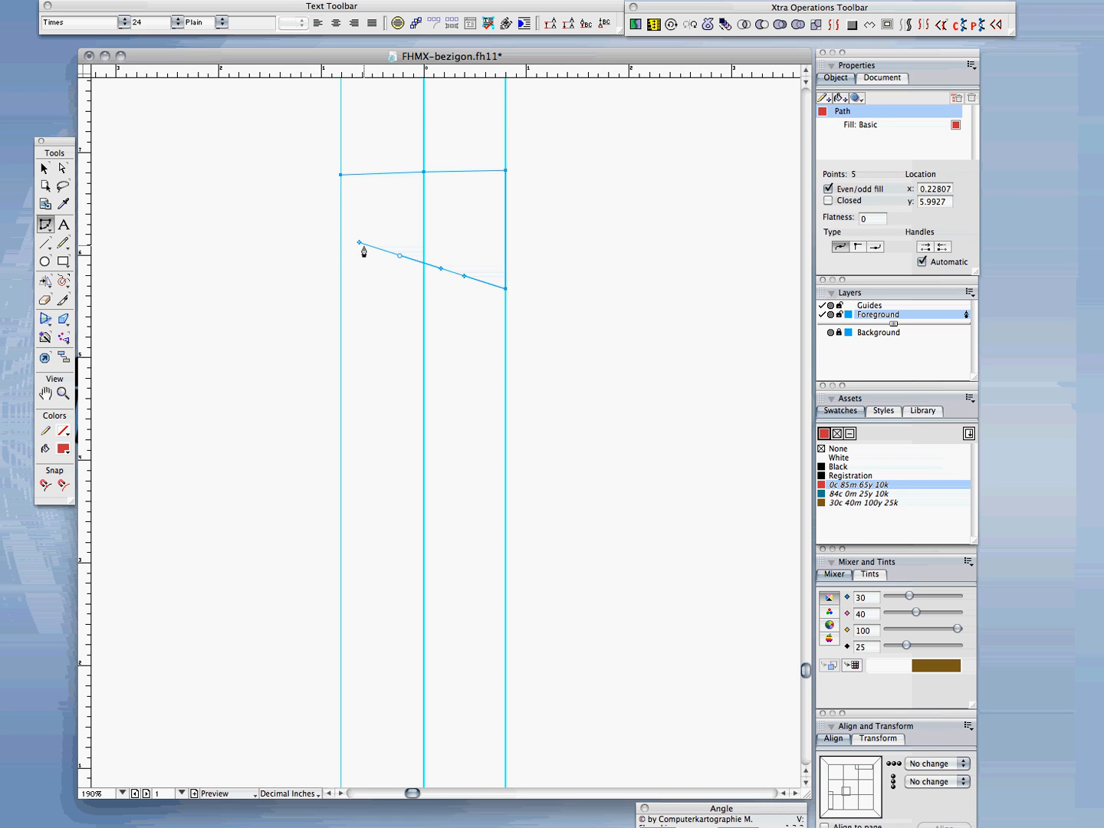
pyautogui.click(340, 176)
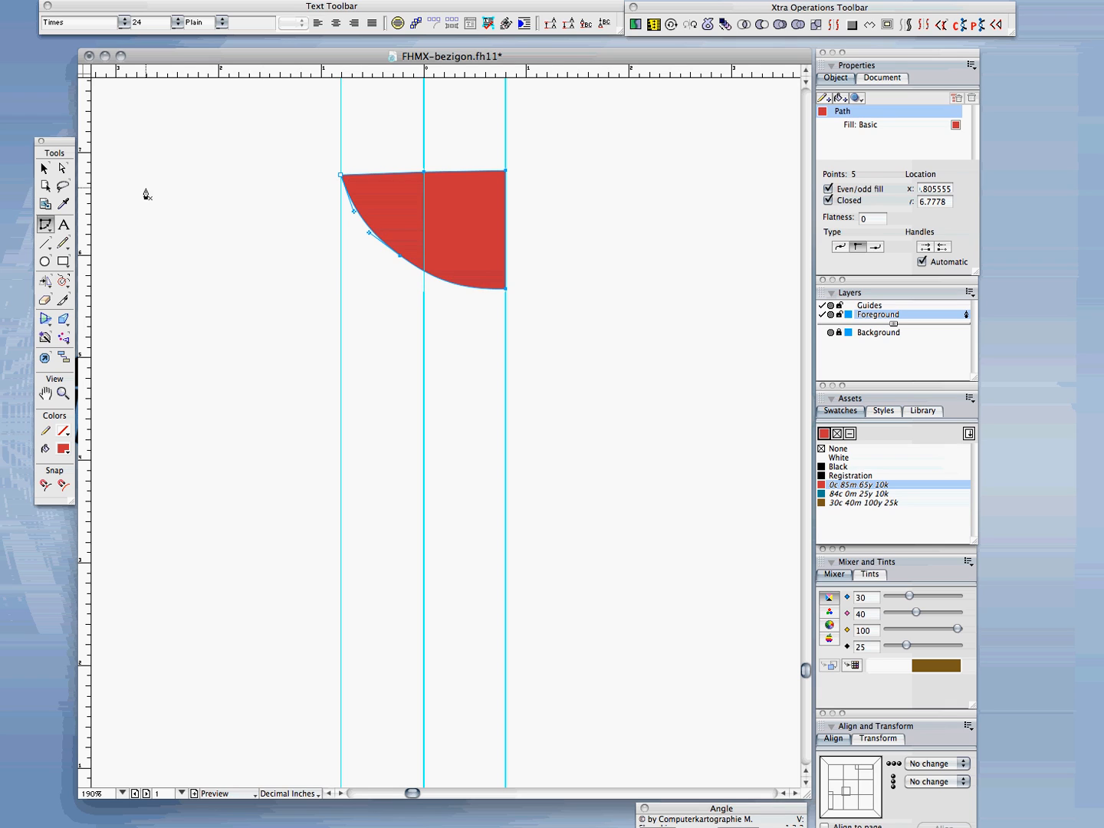
pyautogui.press('Delete')
pyautogui.press('Delete')
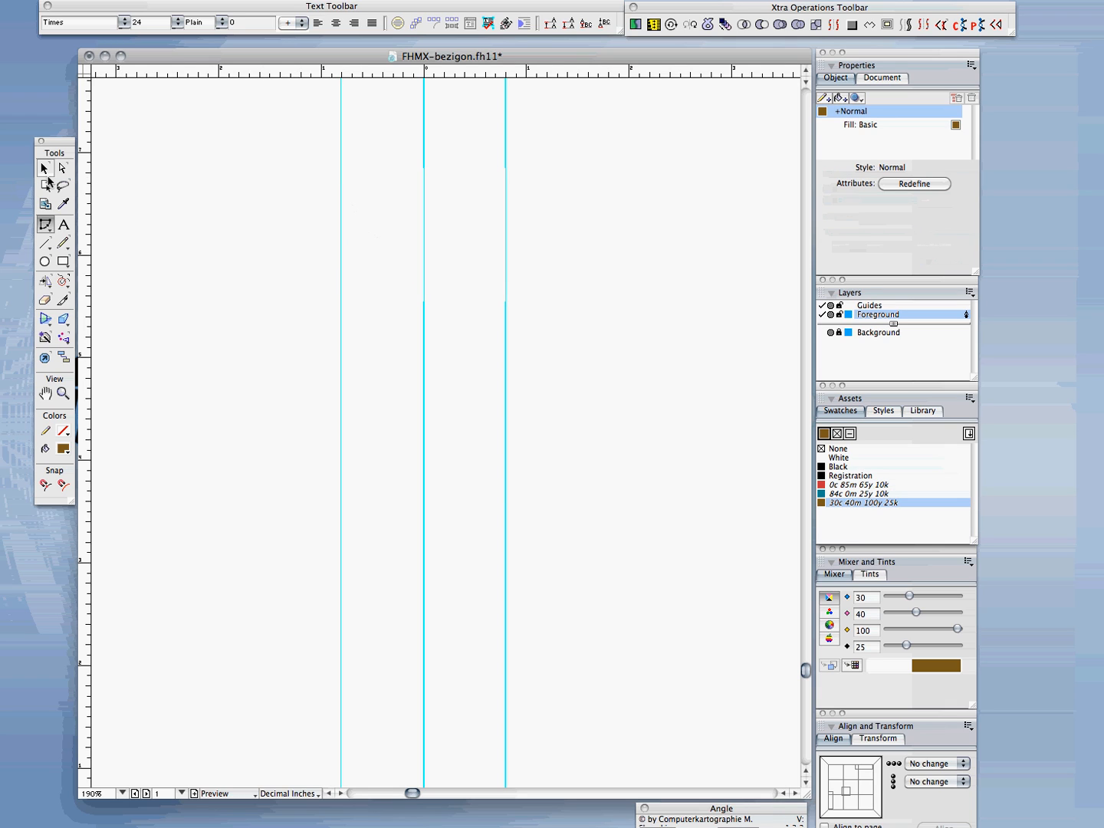
# Draw a closed four-point onion shape filled 30c 40m 100y 25k between the outer guides with the Bezigon tool.
pyautogui.click(424, 178)
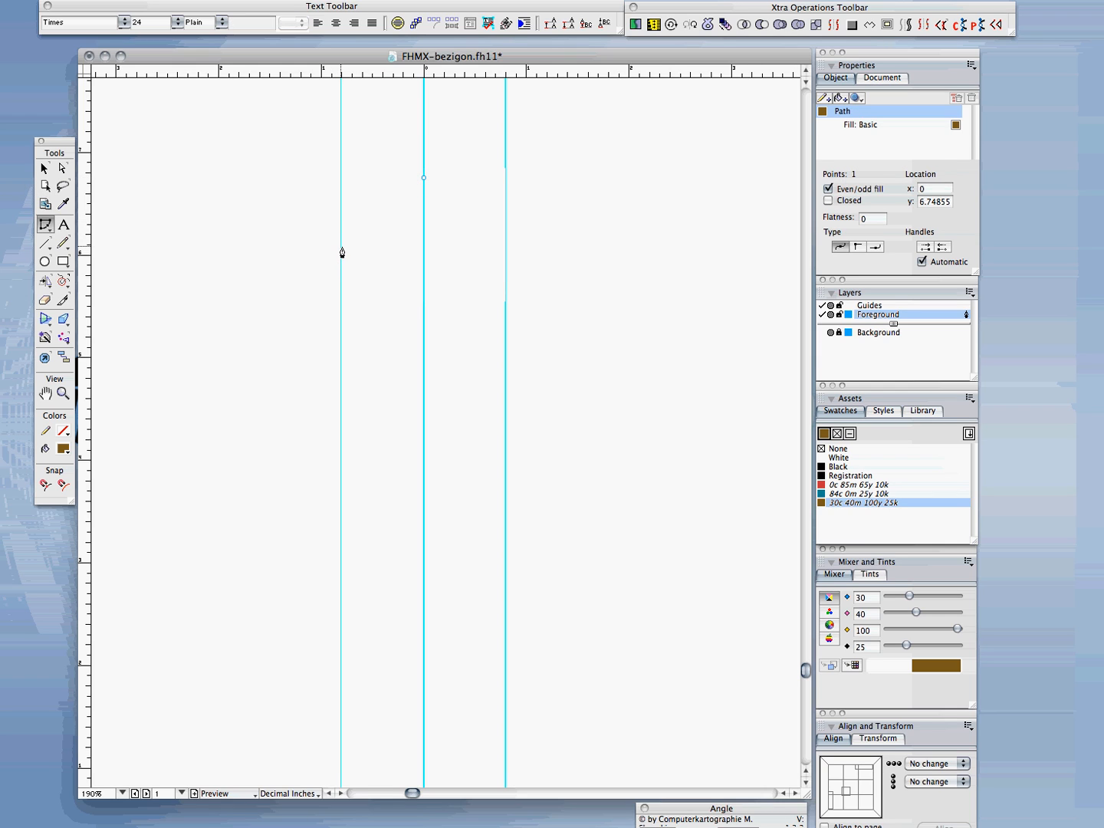
pyautogui.click(341, 248)
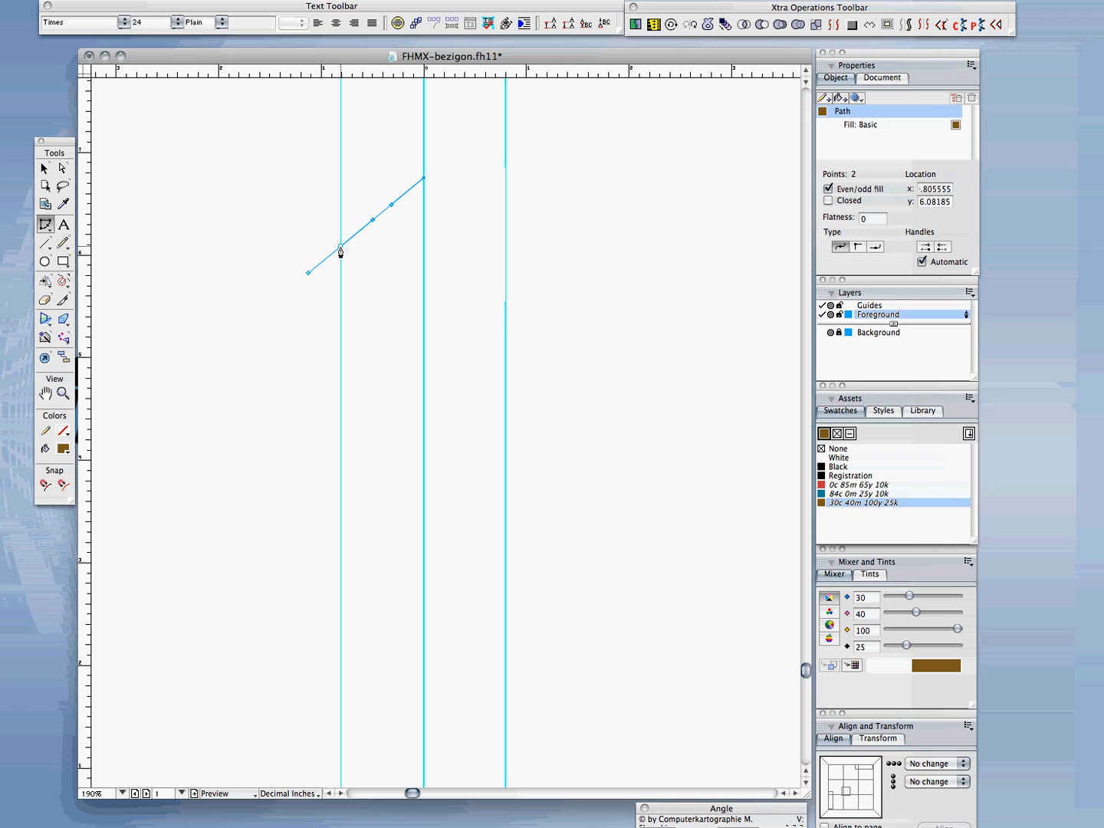
pyautogui.click(424, 309)
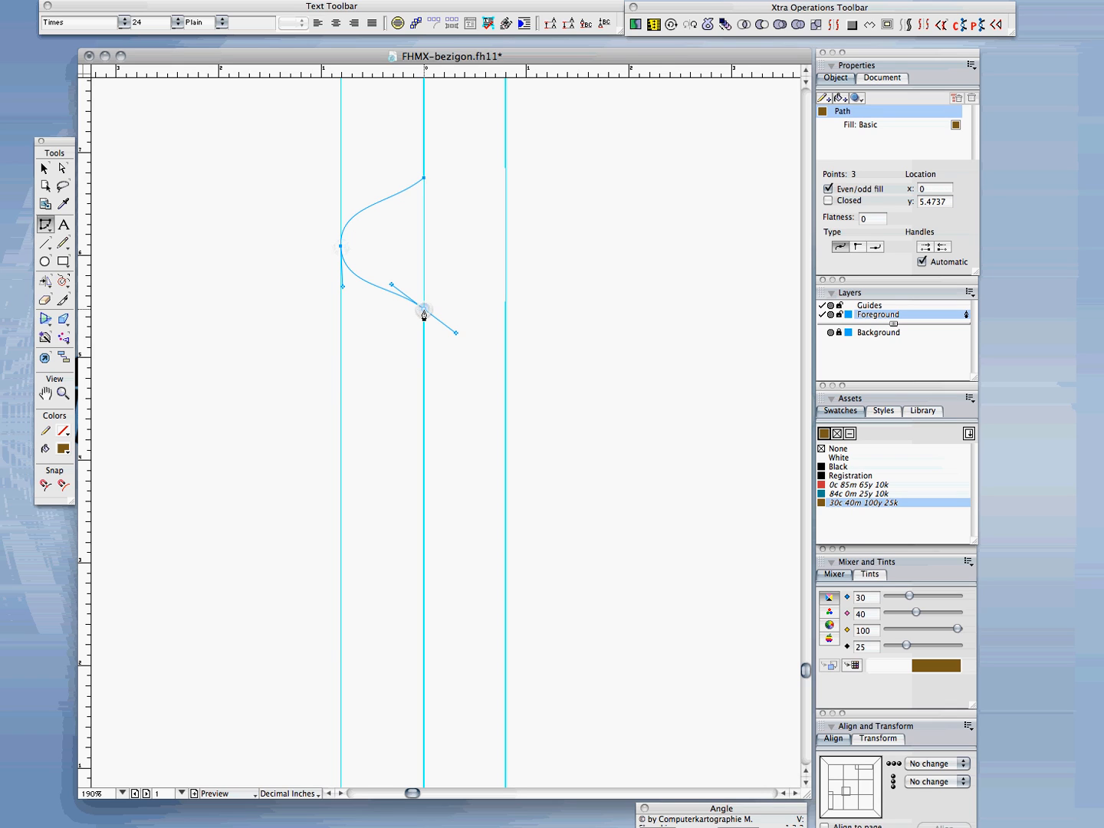
pyautogui.click(505, 246)
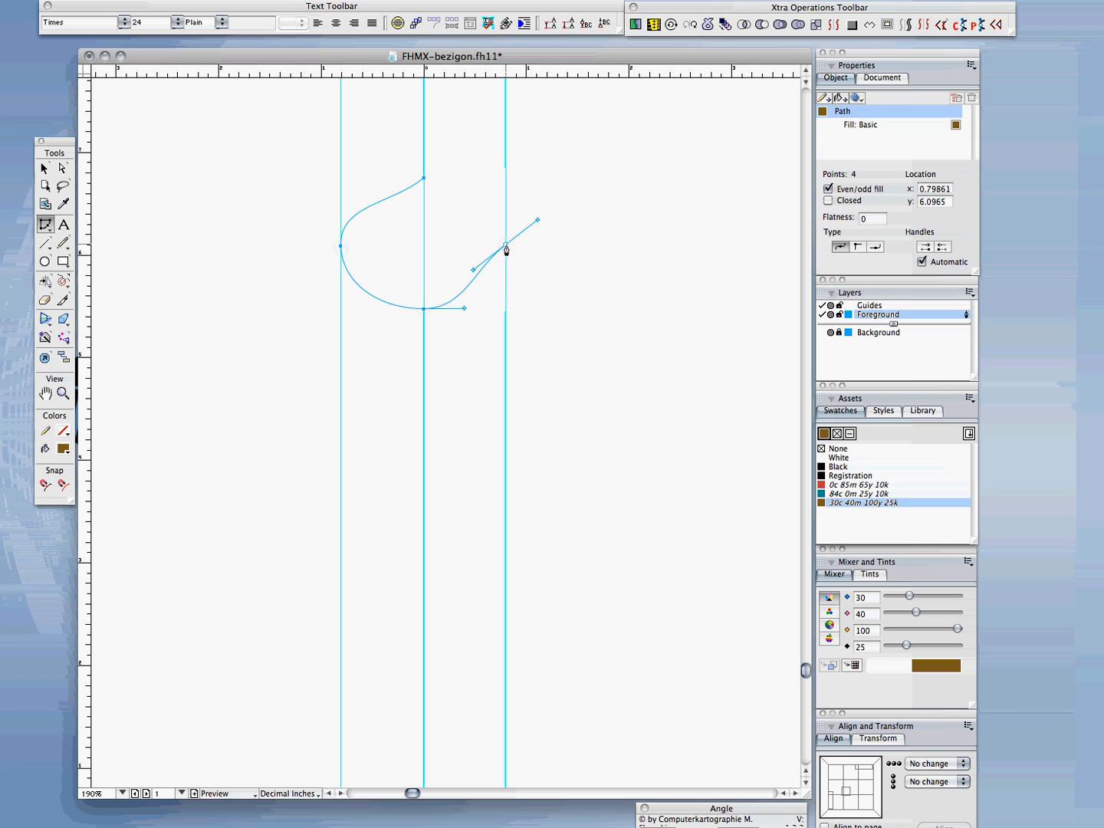
pyautogui.click(424, 179)
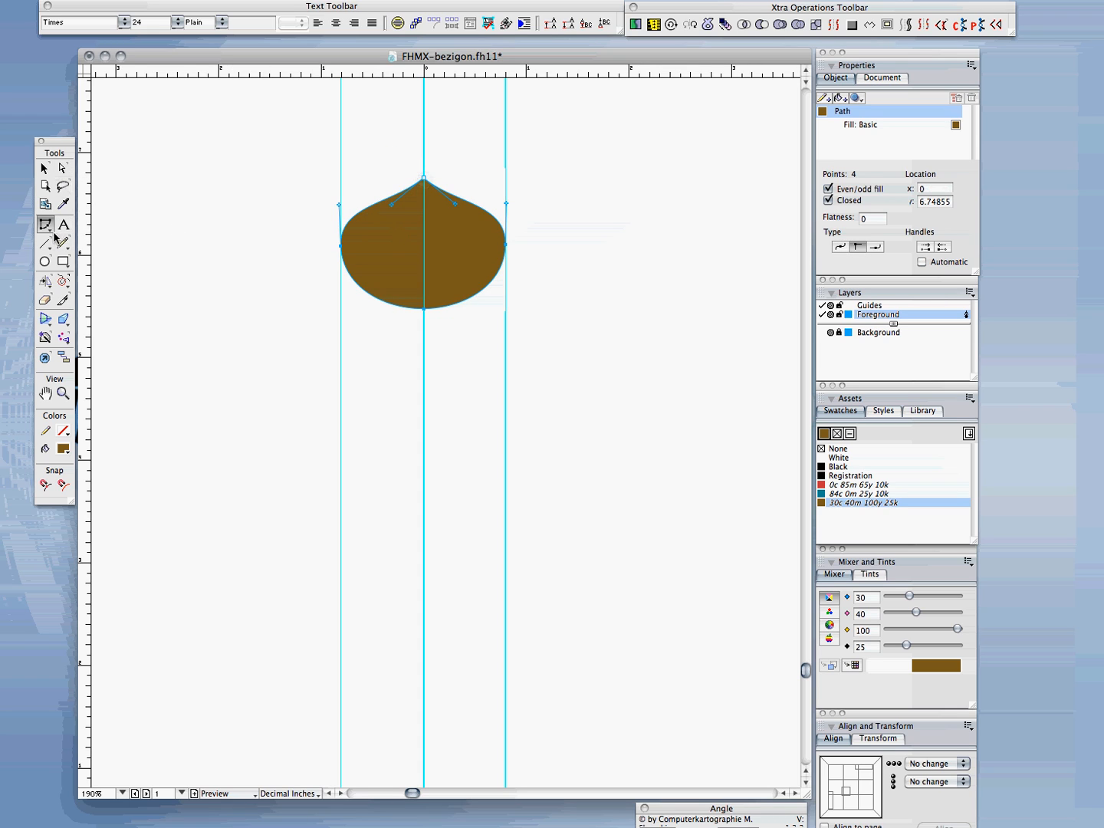
# Draw a similar closed six-point onion shape below the first with the Pen tool, its pointed tip on the centre guide.
pyautogui.moveTo(52, 230); pyautogui.dragTo(92, 216)
pyautogui.moveTo(424, 392); pyautogui.dragTo(403, 405)
pyautogui.click(340, 442)
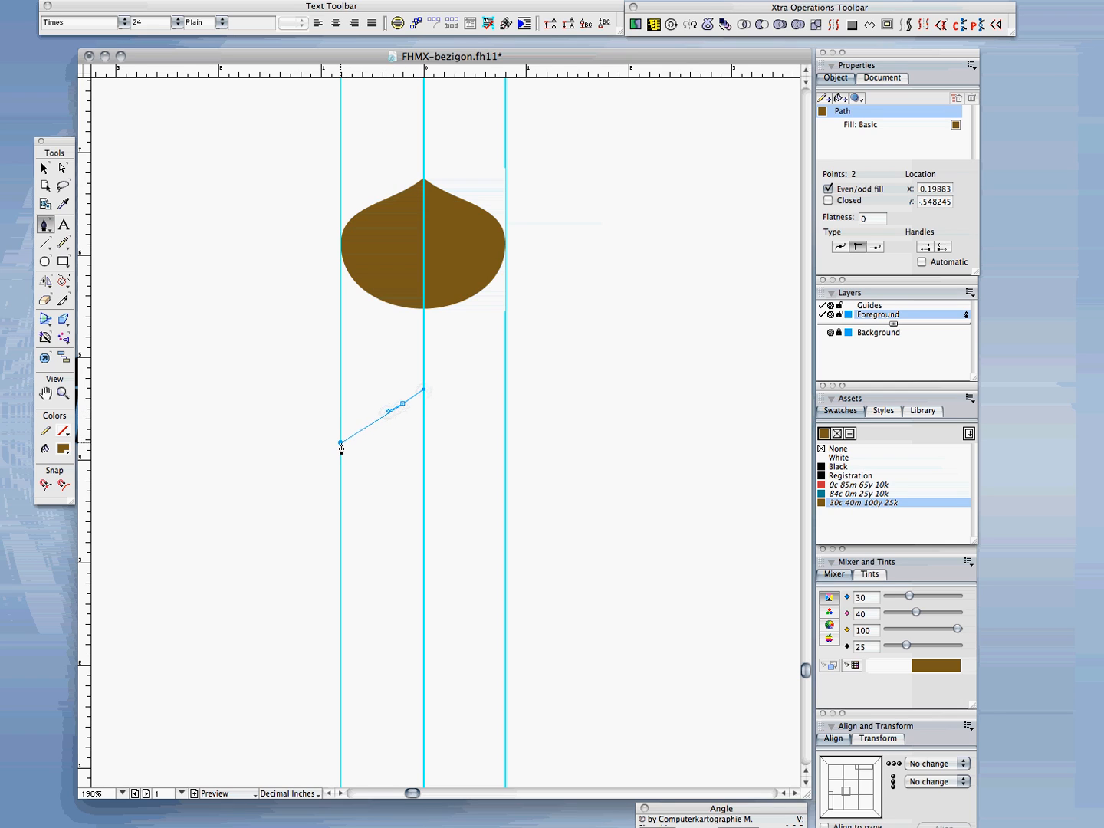
pyautogui.moveTo(342, 449); pyautogui.dragTo(341, 482)
pyautogui.press('super+z')
pyautogui.press('p')
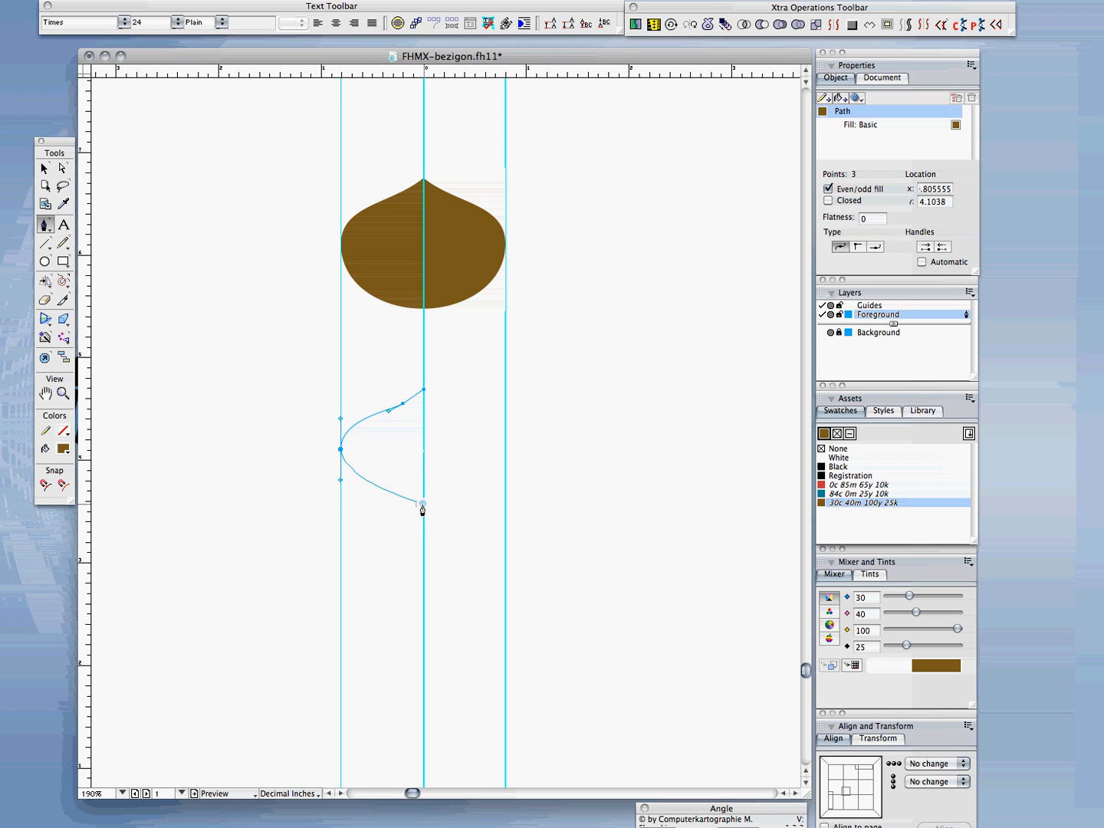
pyautogui.moveTo(423, 504); pyautogui.dragTo(472, 504)
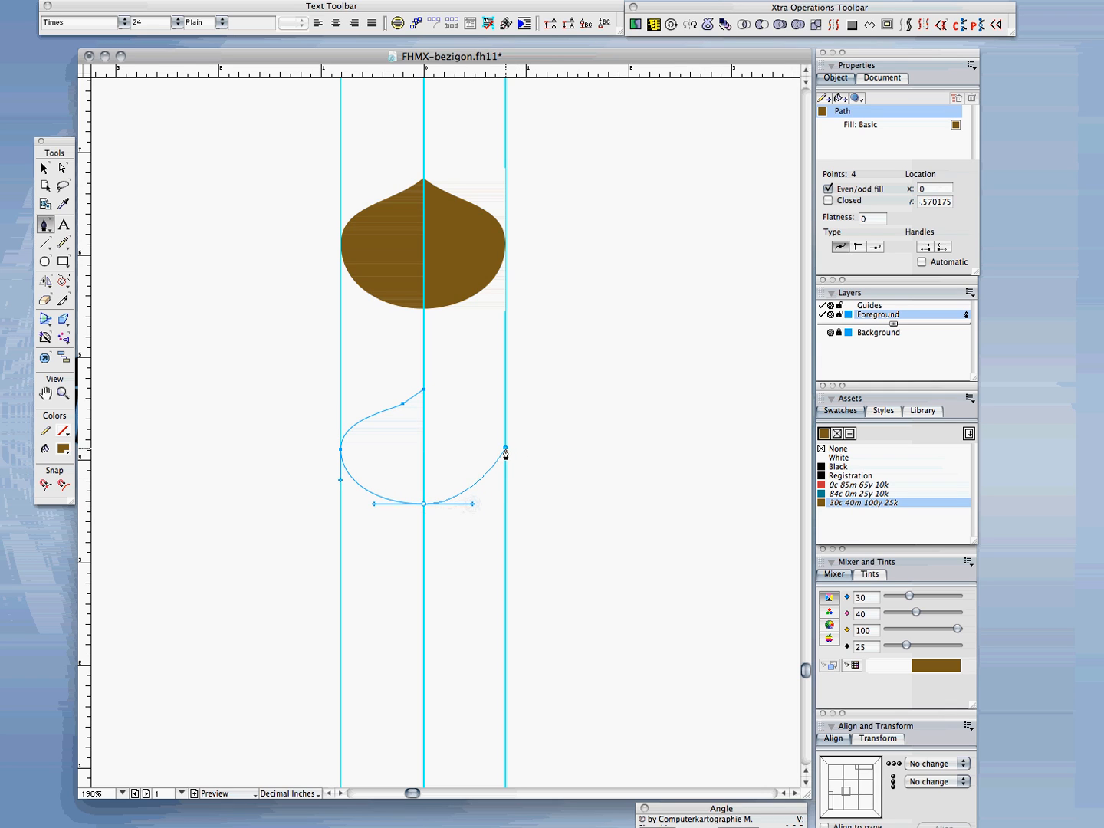
pyautogui.moveTo(505, 448); pyautogui.dragTo(502, 418)
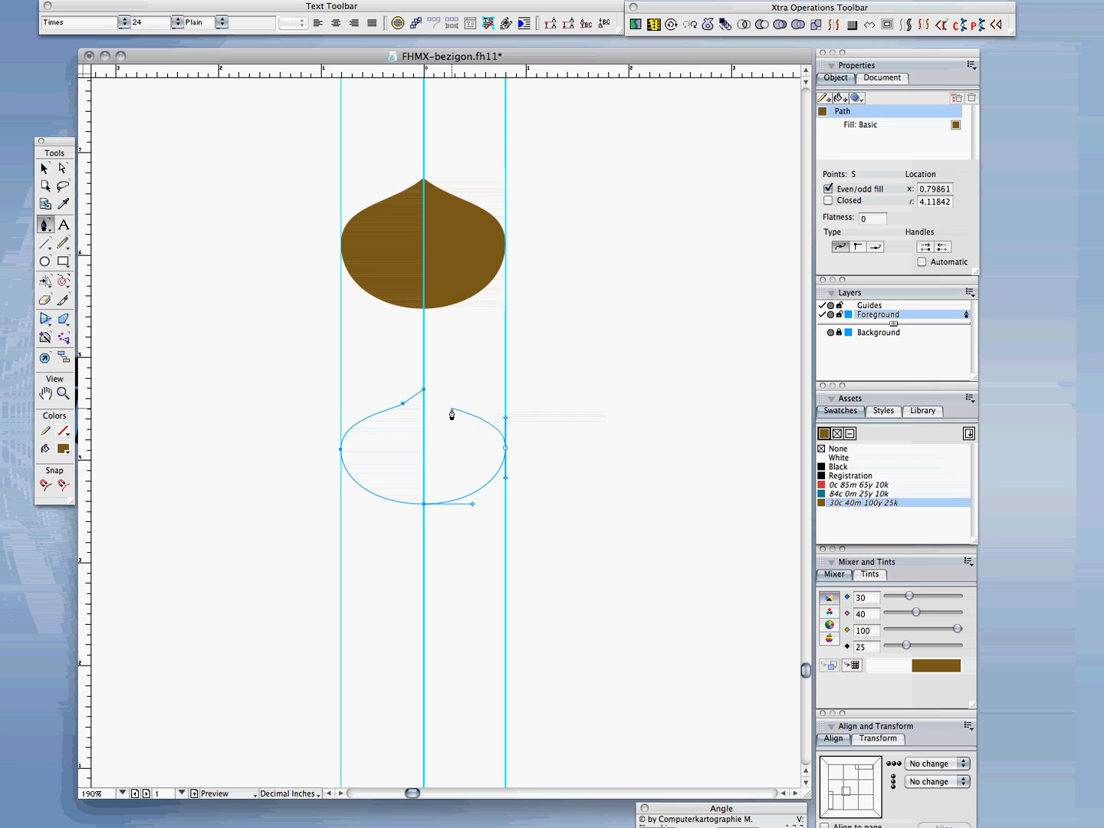
pyautogui.moveTo(440, 401); pyautogui.dragTo(430, 398)
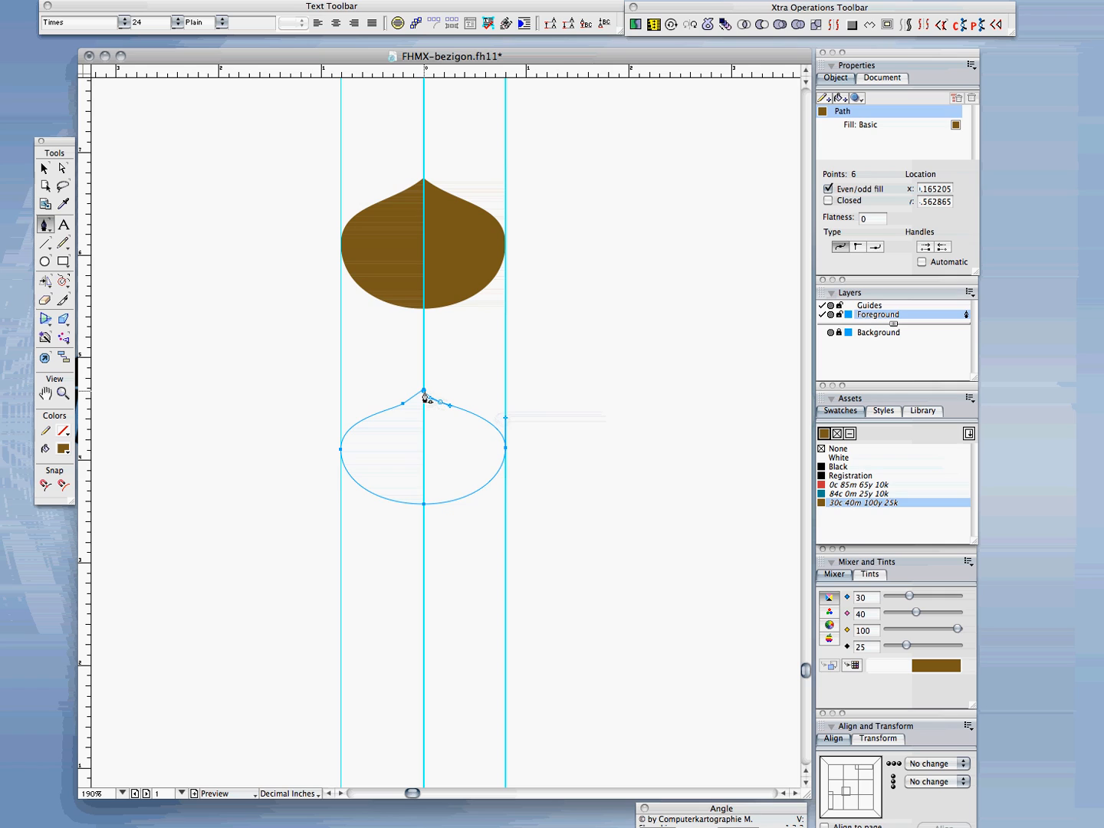
pyautogui.click(424, 390)
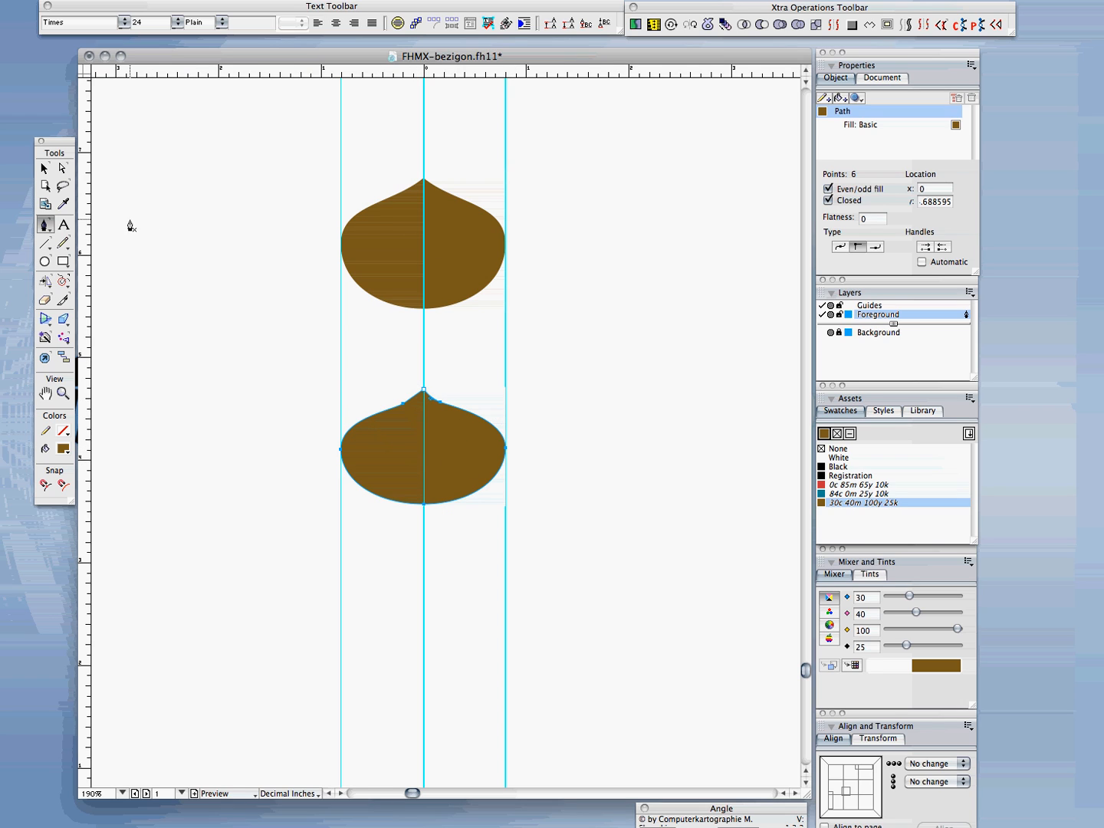
# Delete both brown onion shapes from the page.
pyautogui.click(45, 169)
pyautogui.click(572, 385)
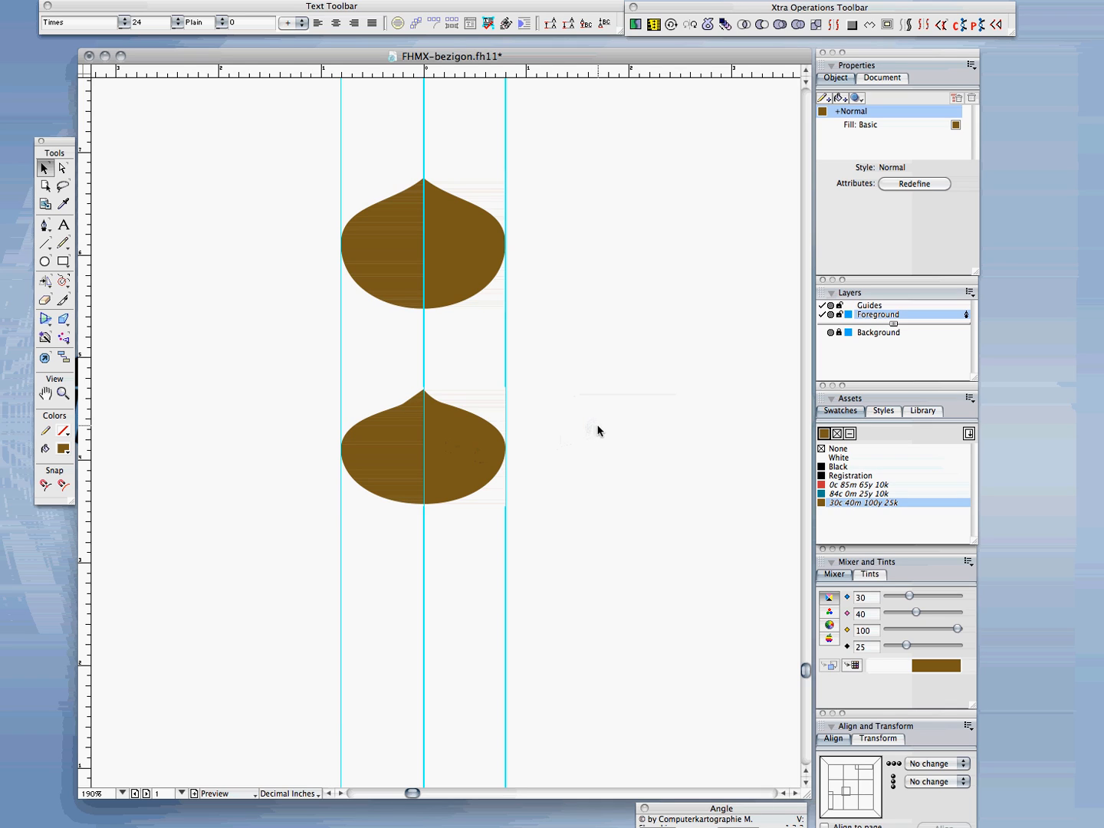
pyautogui.click(456, 463)
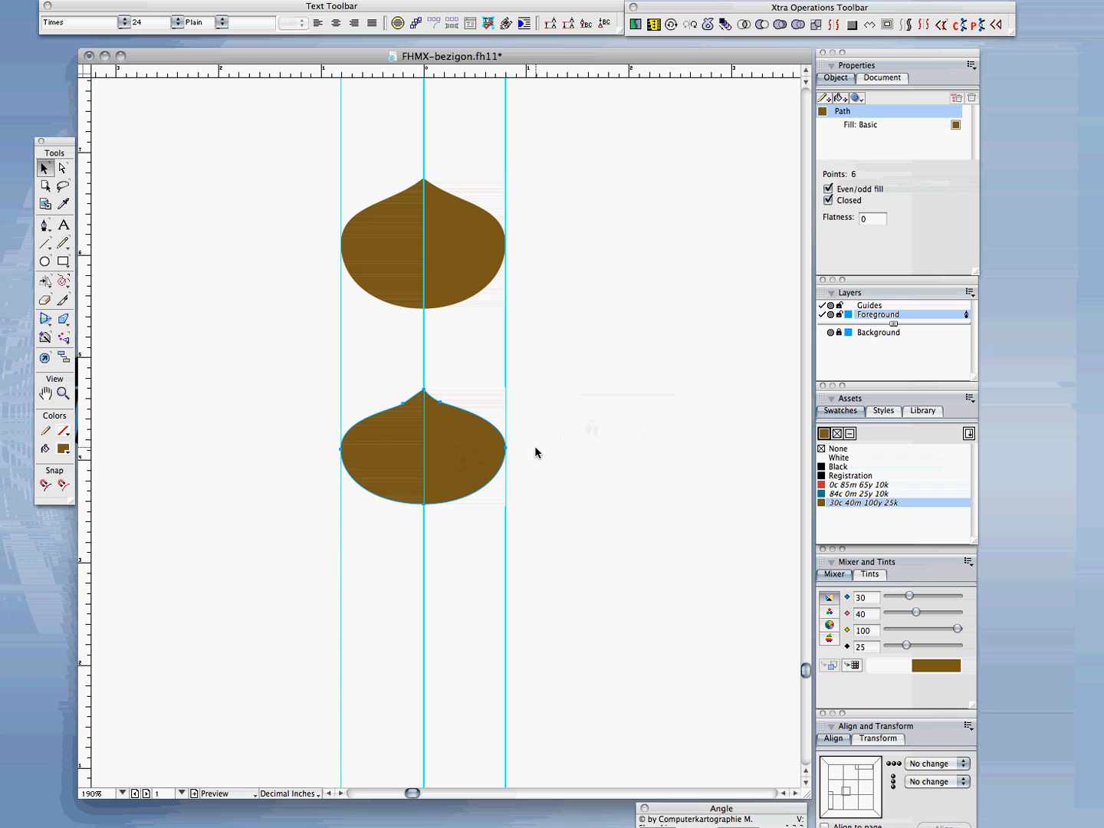
pyautogui.press('Delete')
pyautogui.click(453, 271)
pyautogui.press('Delete')
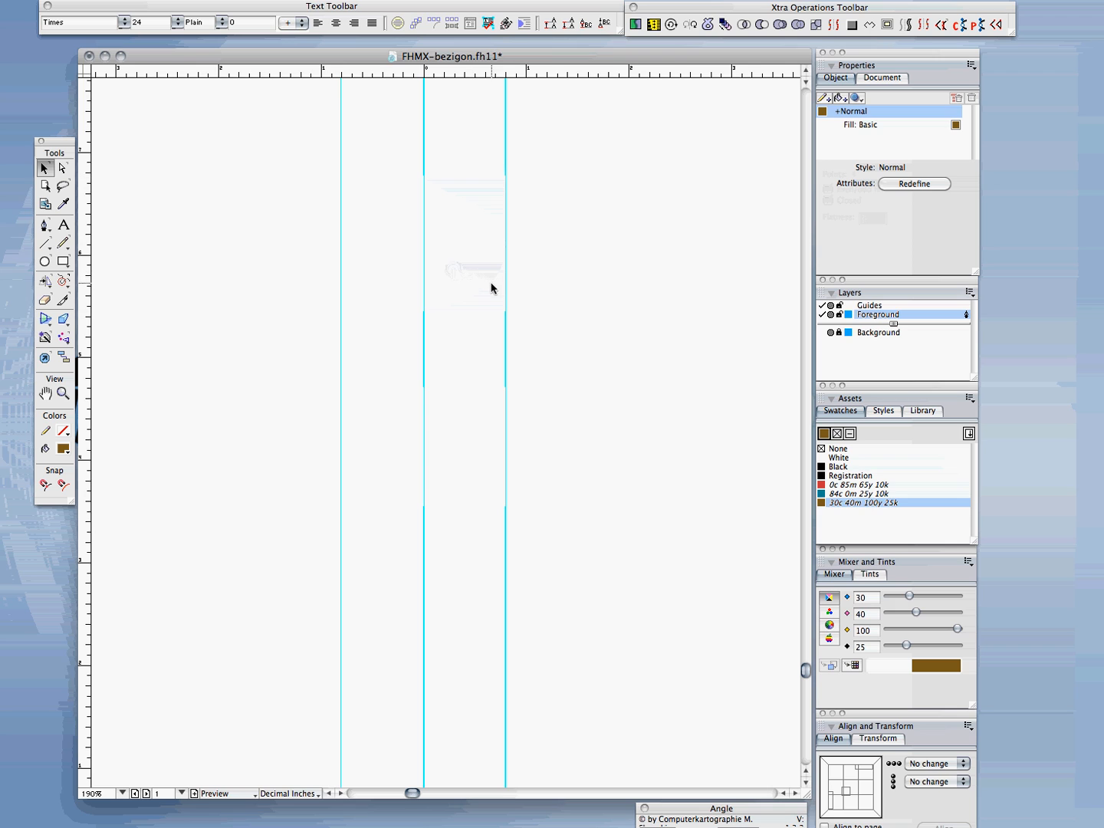
# Show the Background layer and prepare the Bezigon tool with the fill colour 0c 85m 65y 10k.
pyautogui.click(822, 332)
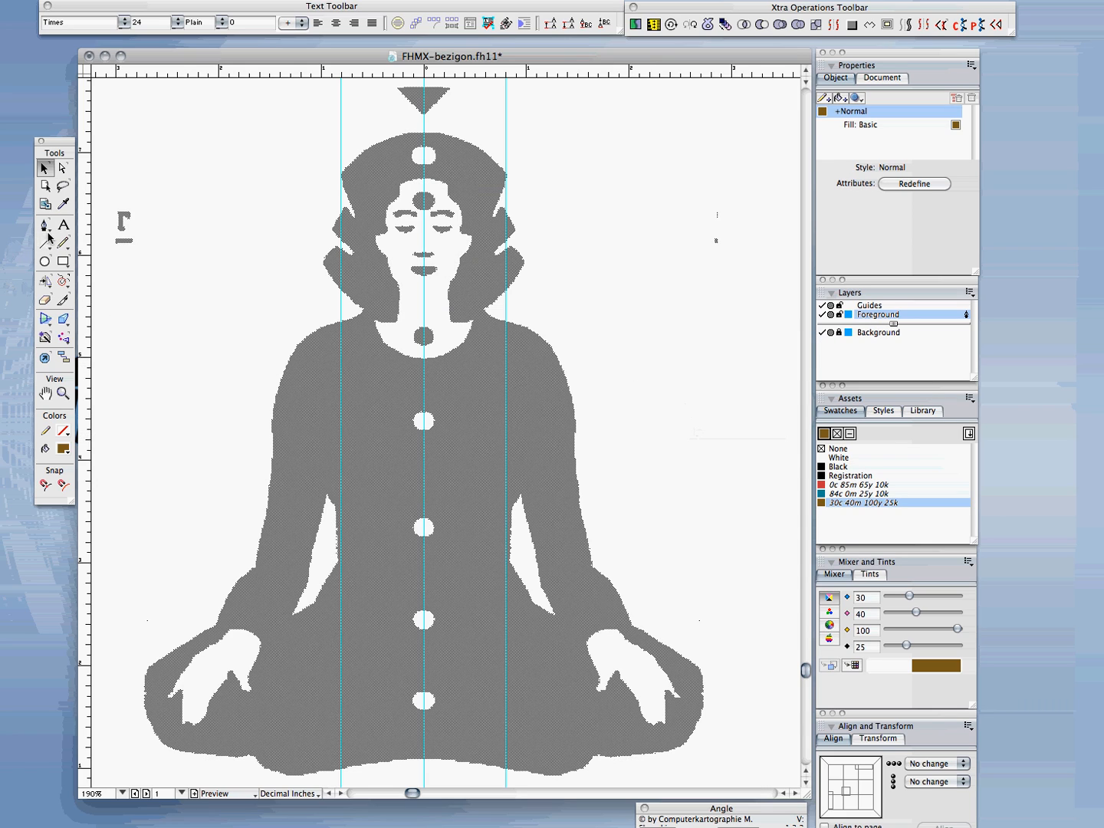
pyautogui.moveTo(45, 224); pyautogui.dragTo(89, 260)
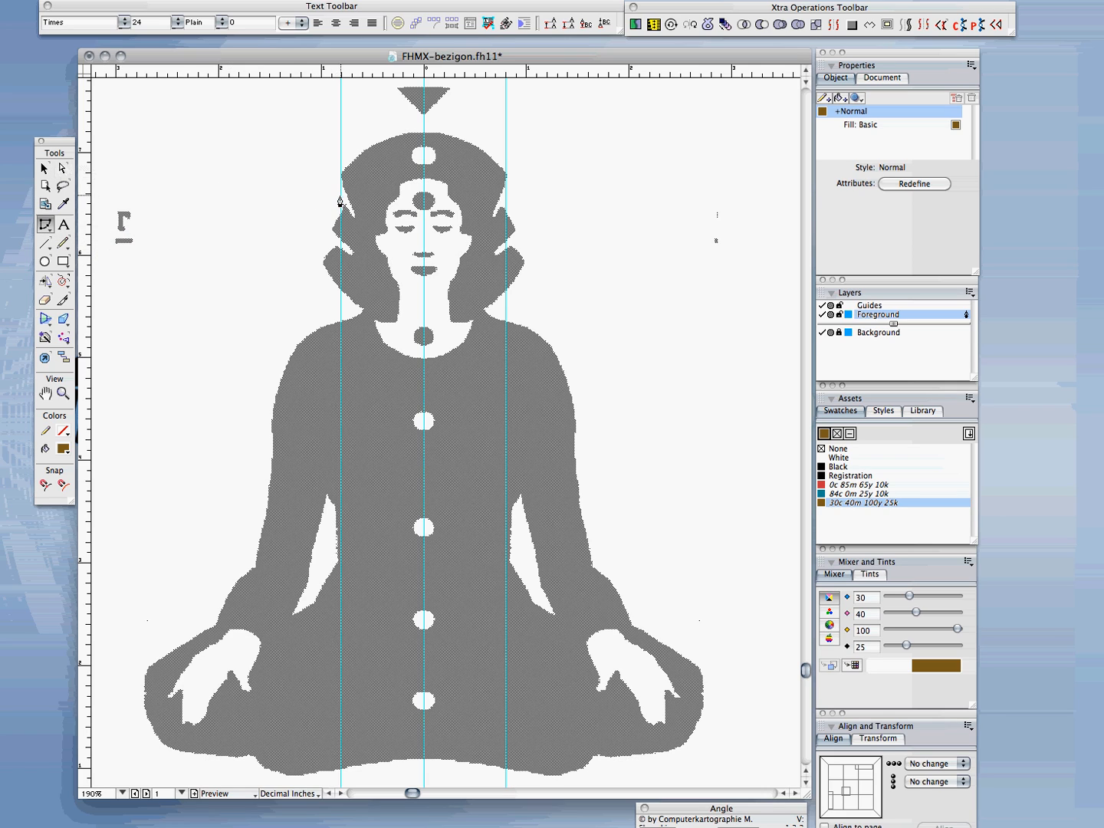
pyautogui.click(845, 486)
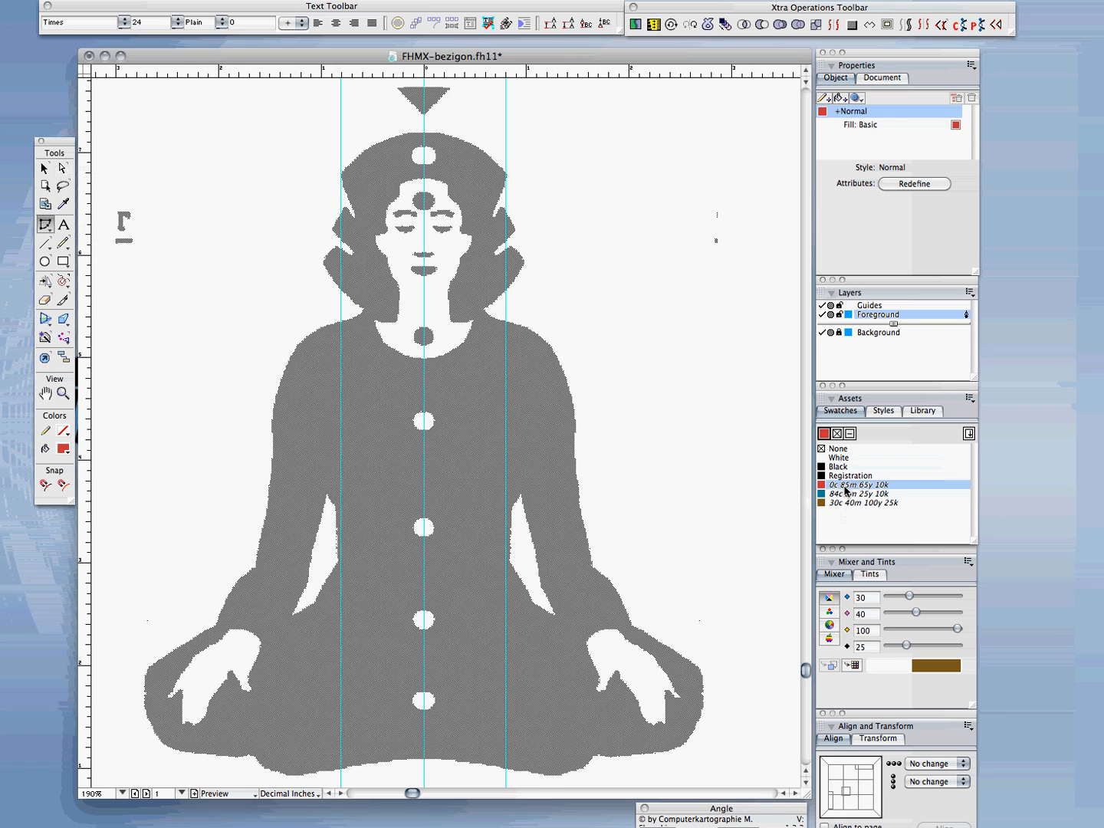
# Trace the headdress from its left corner over the crown to the right corner and down to the first hair notch.
pyautogui.click(341, 175)
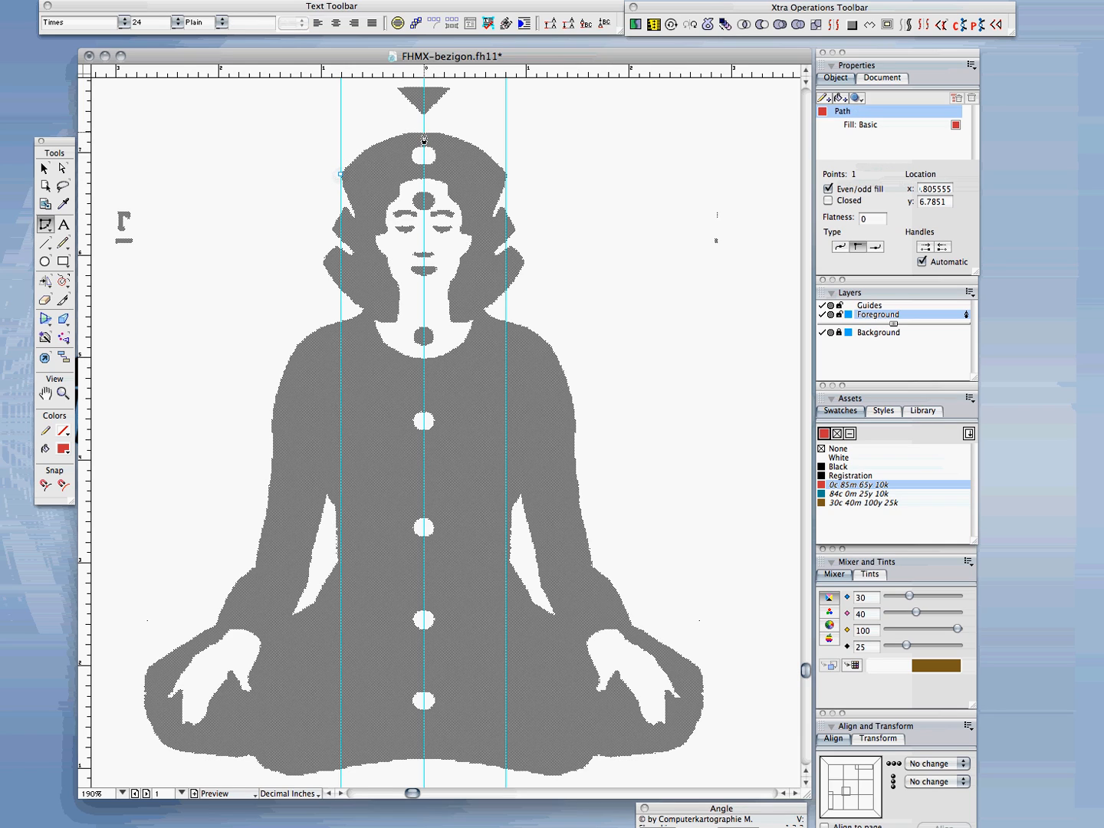
pyautogui.click(424, 136)
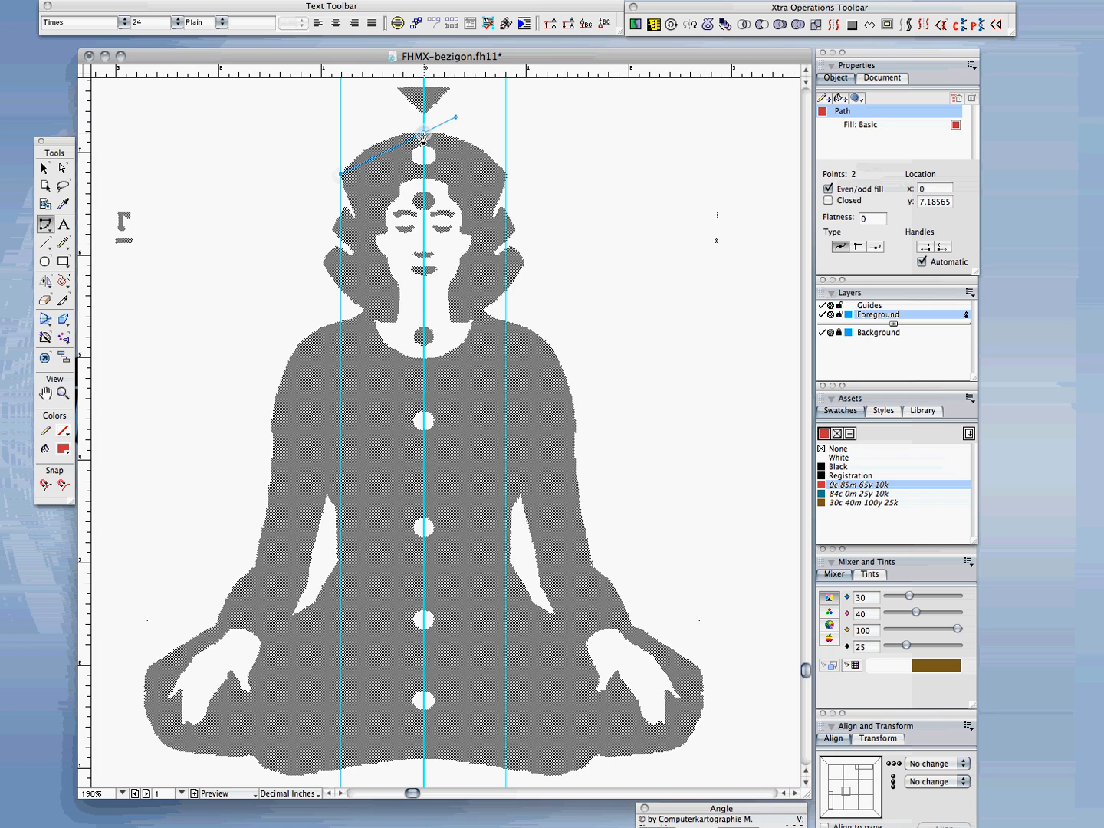
pyautogui.click(504, 177)
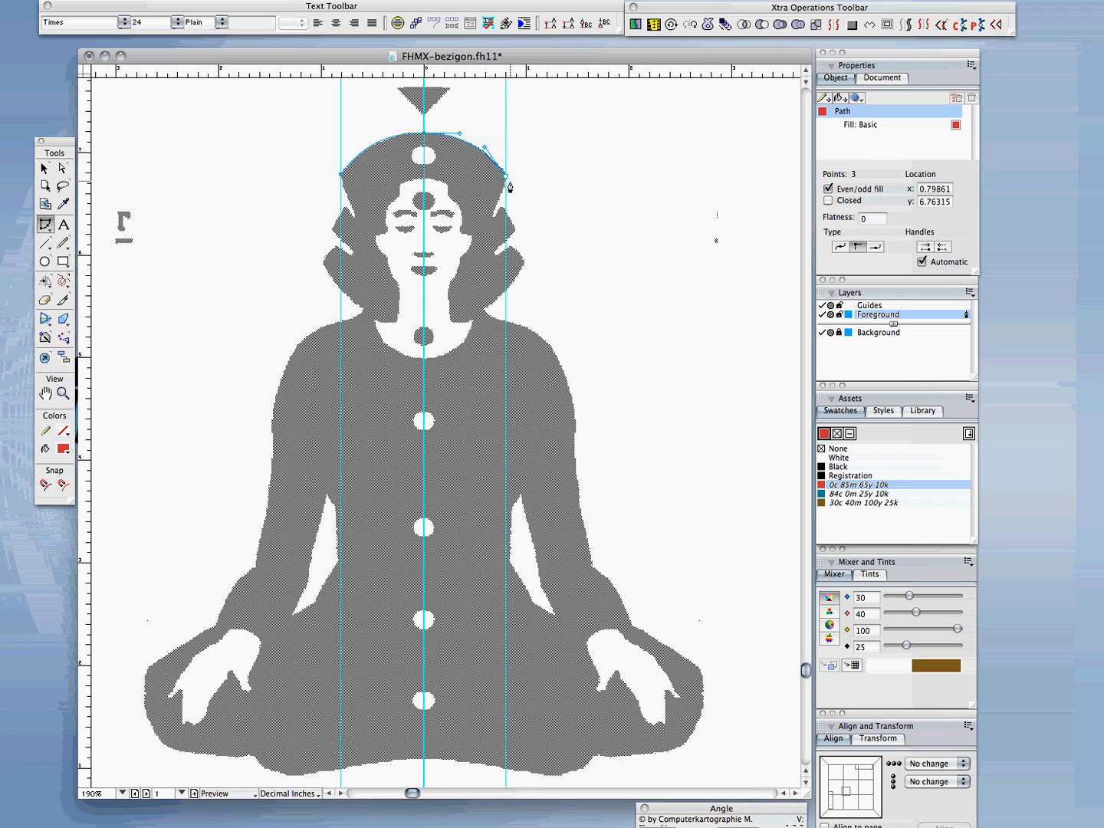
pyautogui.click(491, 220)
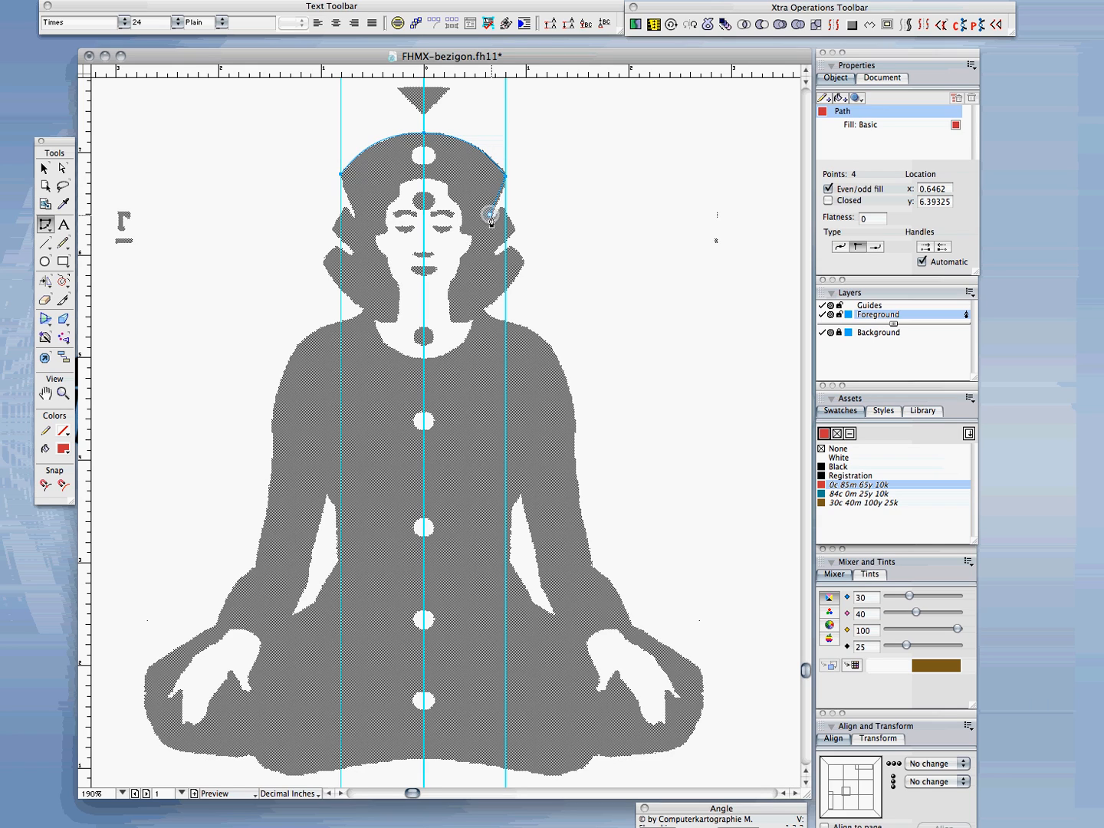
# Continue the path around the upper hair tuft on the figure's right side to the second notch.
pyautogui.click(495, 216)
pyautogui.click(500, 209)
pyautogui.click(516, 230)
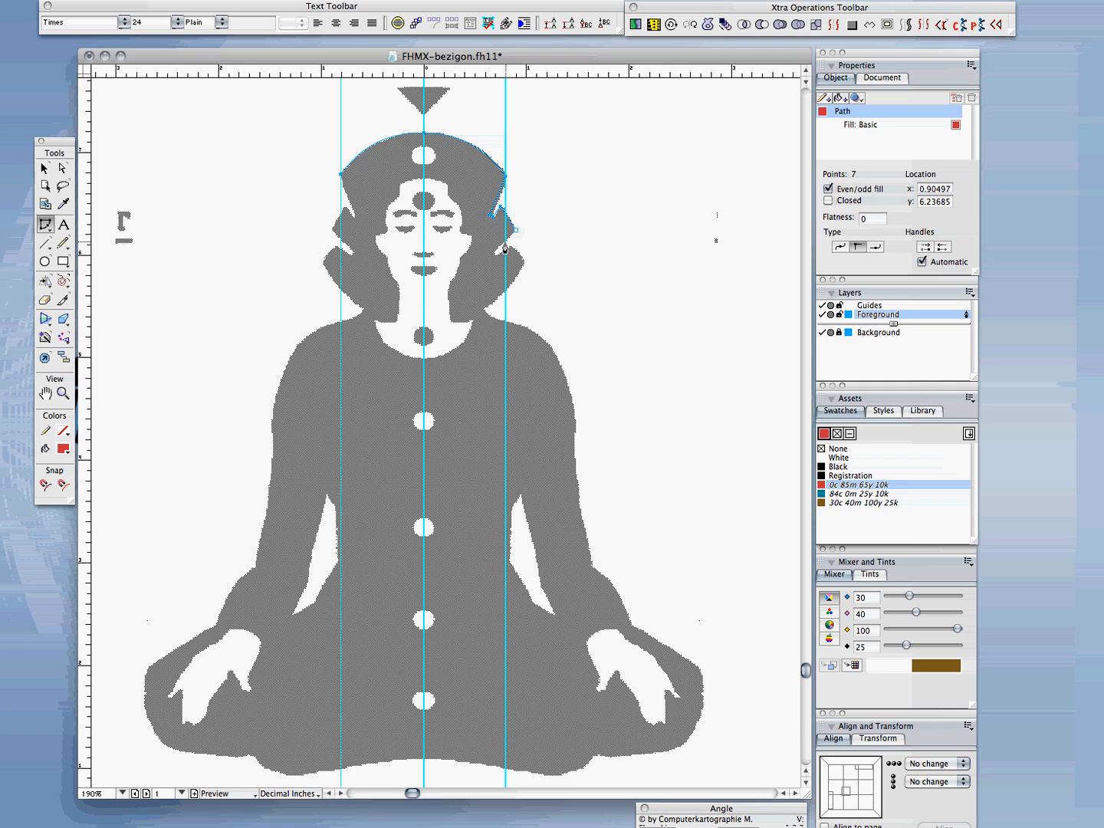
pyautogui.keyDown('alt'); pyautogui.click(504, 243); pyautogui.keyUp('alt')
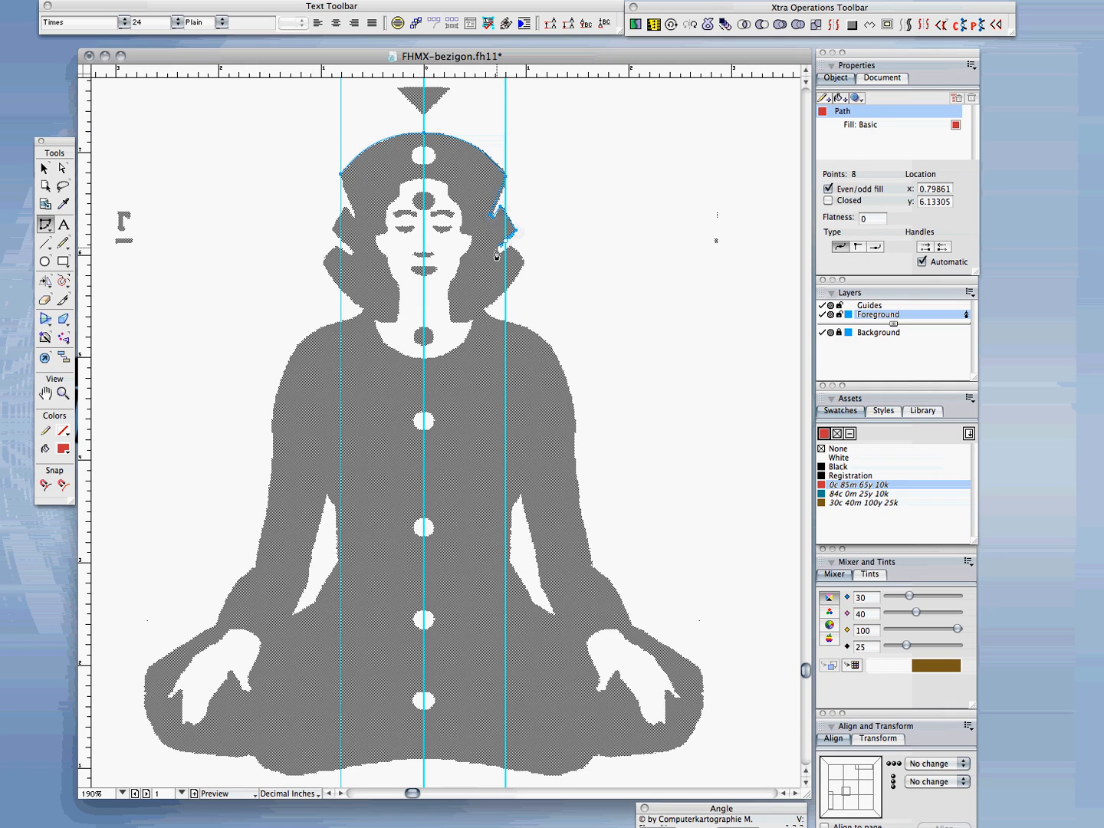
pyautogui.click(494, 251)
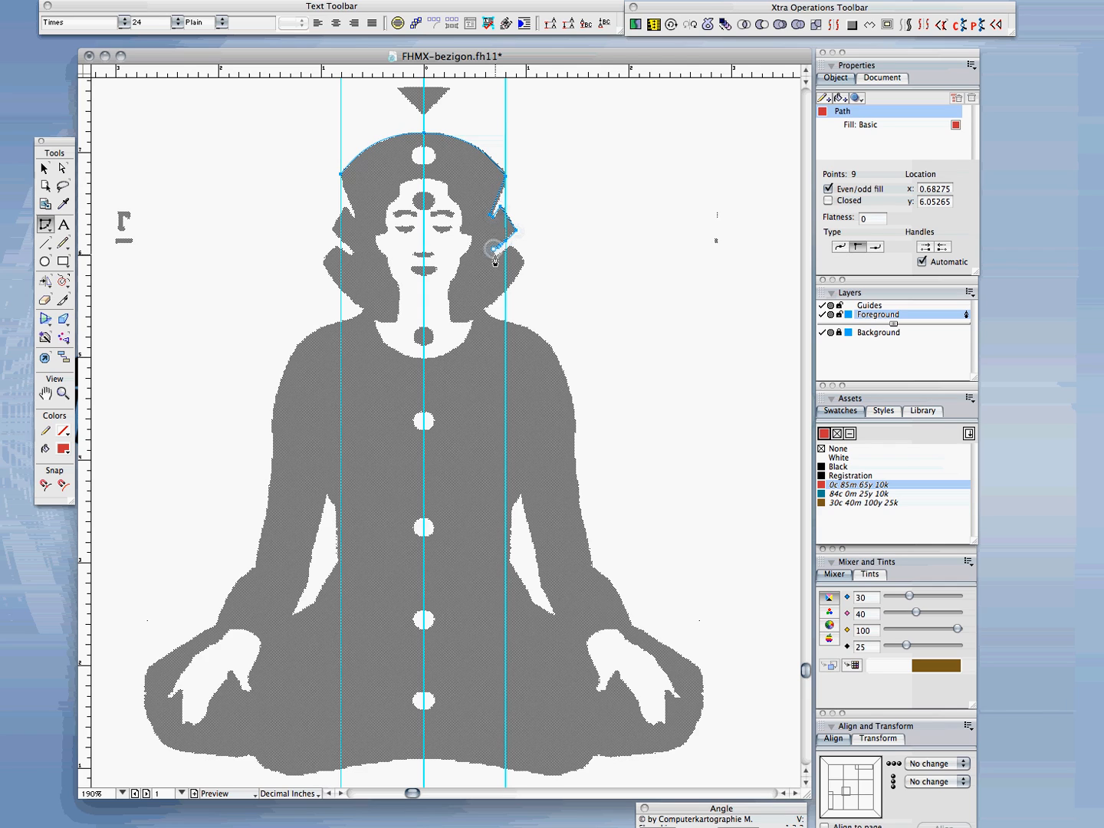
# Trace the outer edge of the lower right hair lock from the second notch down to its base at the neck.
pyautogui.click(497, 254)
pyautogui.click(510, 246)
pyautogui.keyDown('alt'); pyautogui.click(517, 251); pyautogui.keyUp('alt')
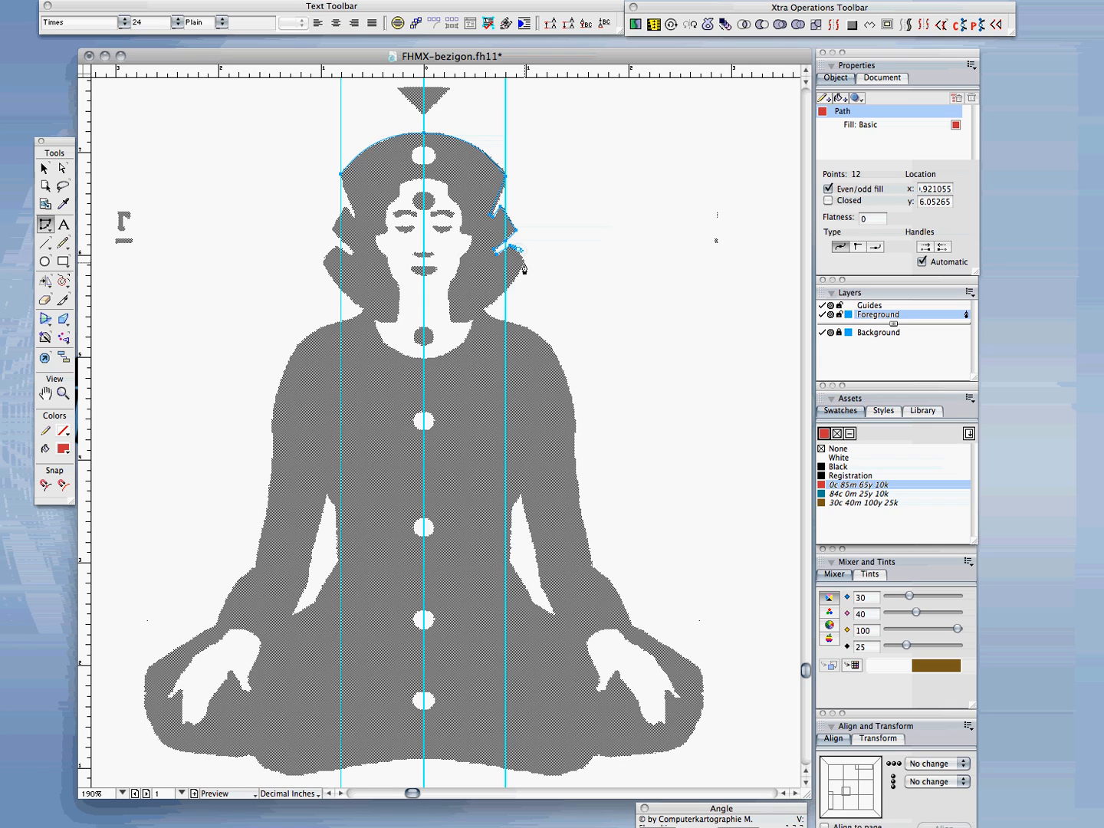
pyautogui.click(524, 264)
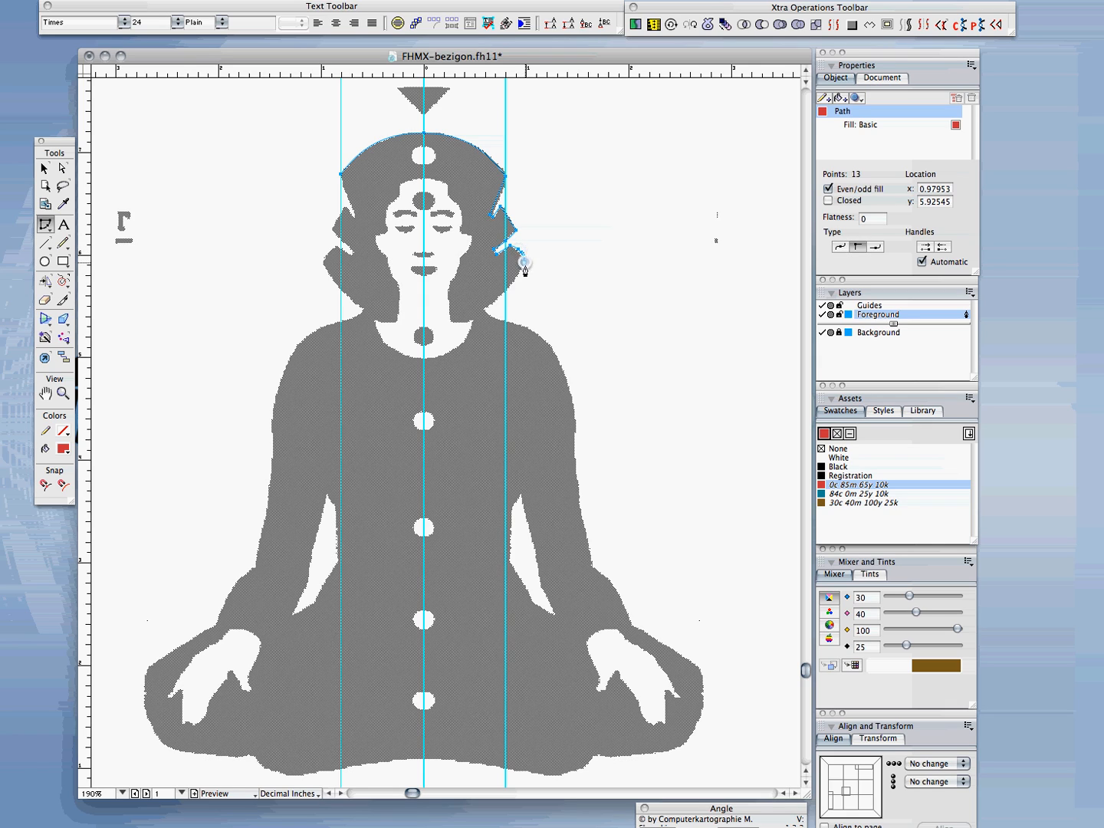
pyautogui.keyDown('alt'); pyautogui.click(494, 306); pyautogui.keyUp('alt')
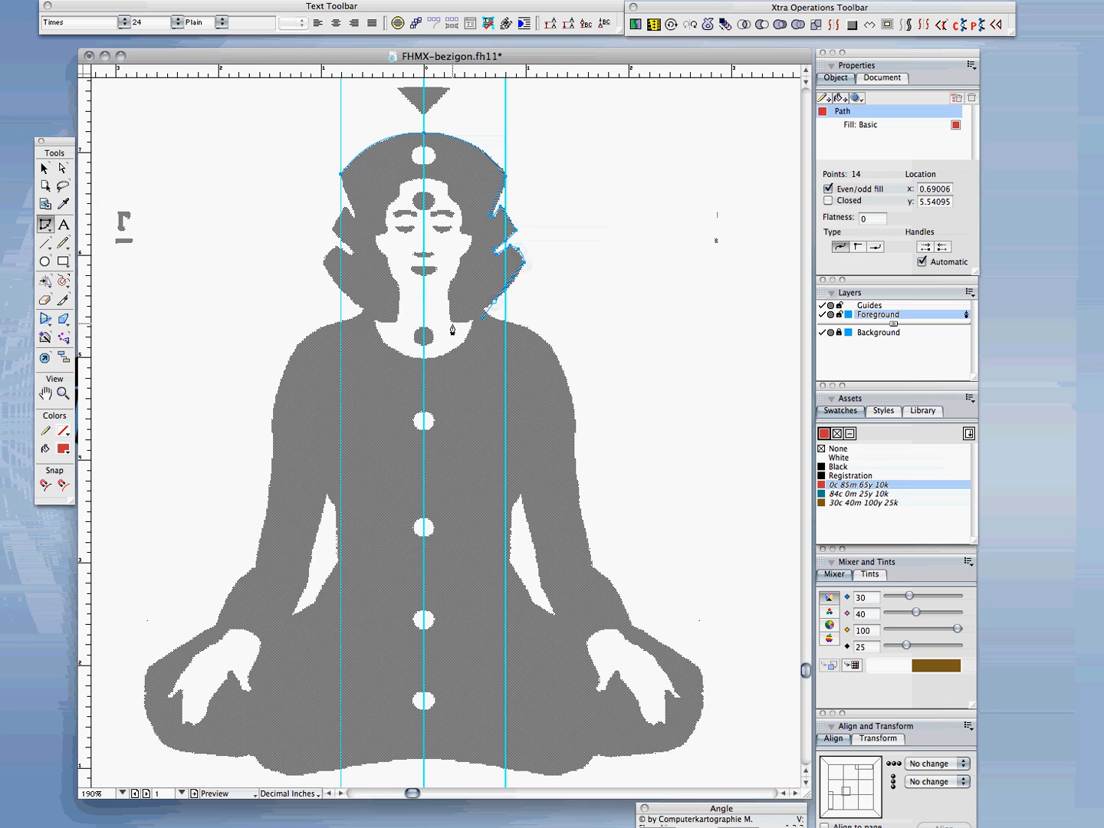
pyautogui.click(452, 321)
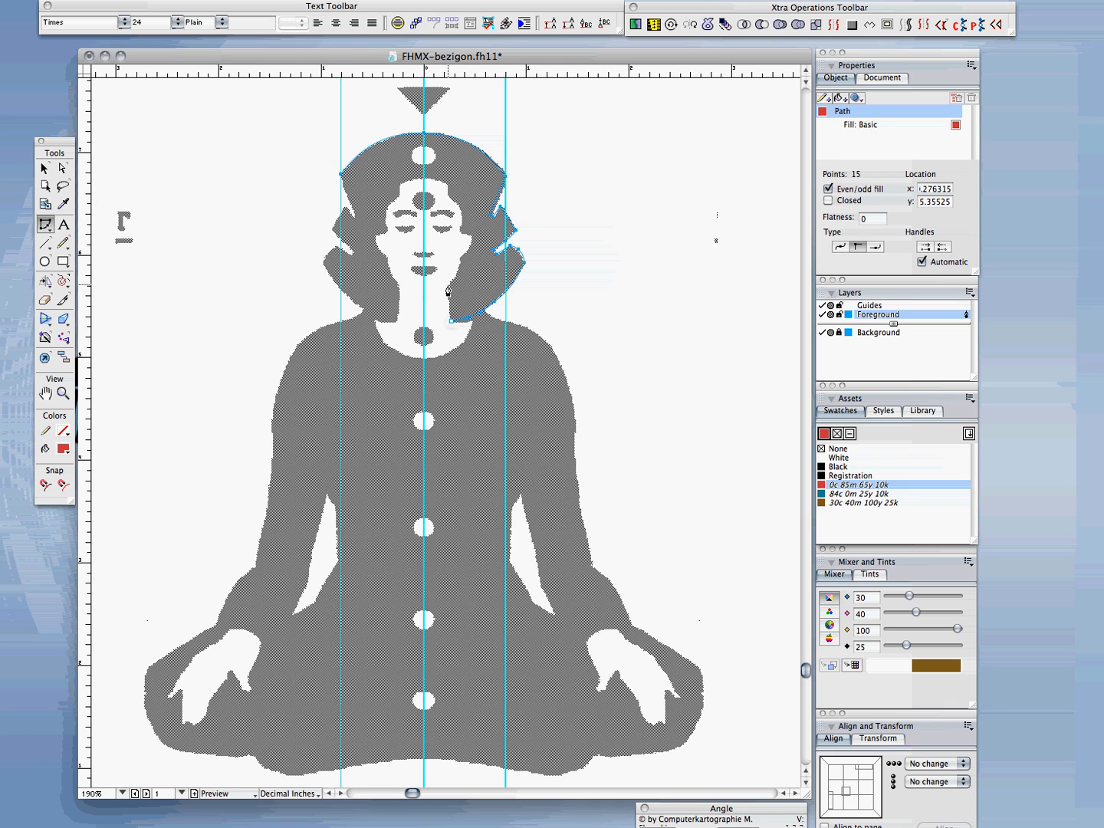
# Trace the inner hair edge from the neck base up along the right jaw and around the right ear to the temple.
pyautogui.click(448, 284)
pyautogui.keyDown('alt'); pyautogui.click(455, 277); pyautogui.keyUp('alt')
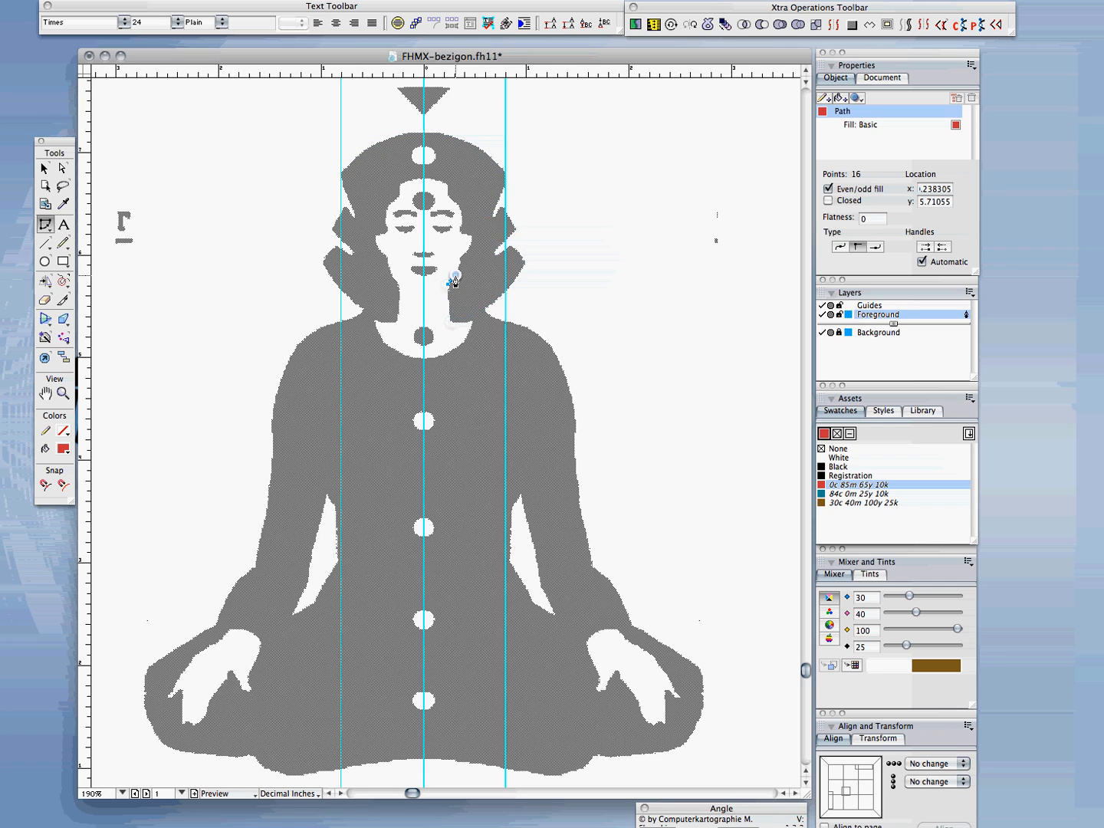
pyautogui.click(460, 258)
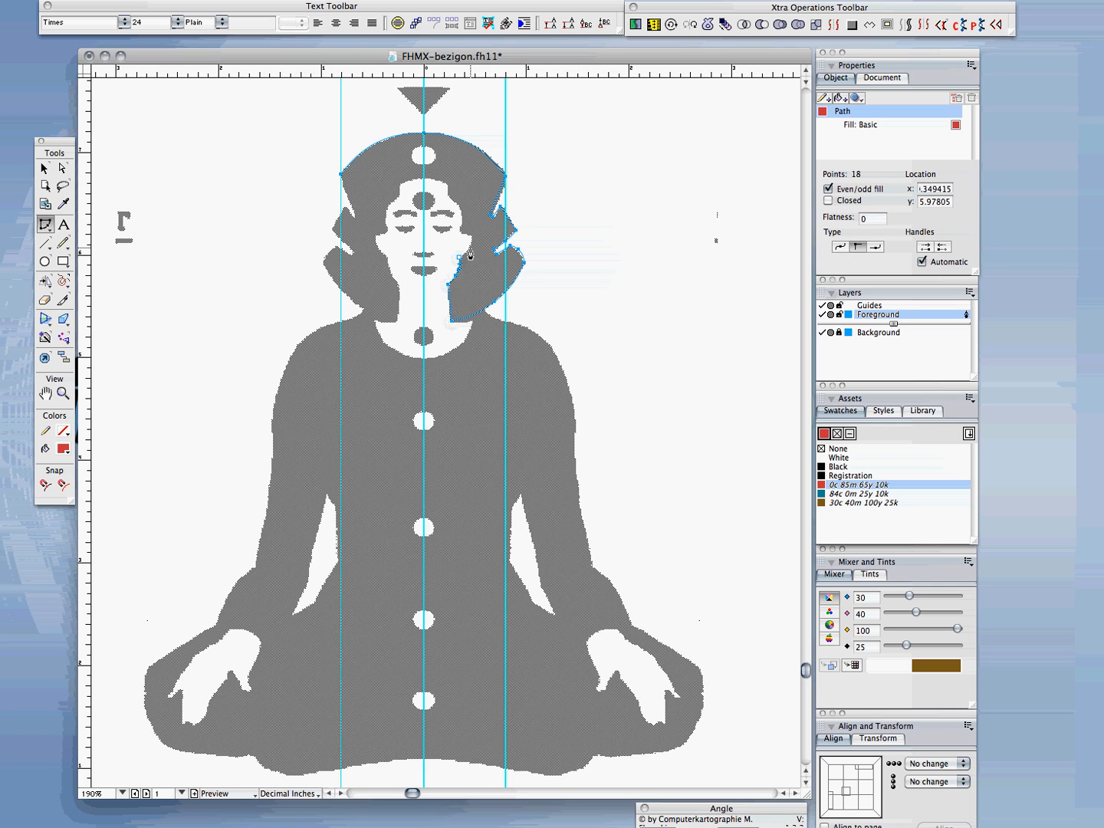
pyautogui.keyDown('alt'); pyautogui.click(471, 249); pyautogui.keyUp('alt')
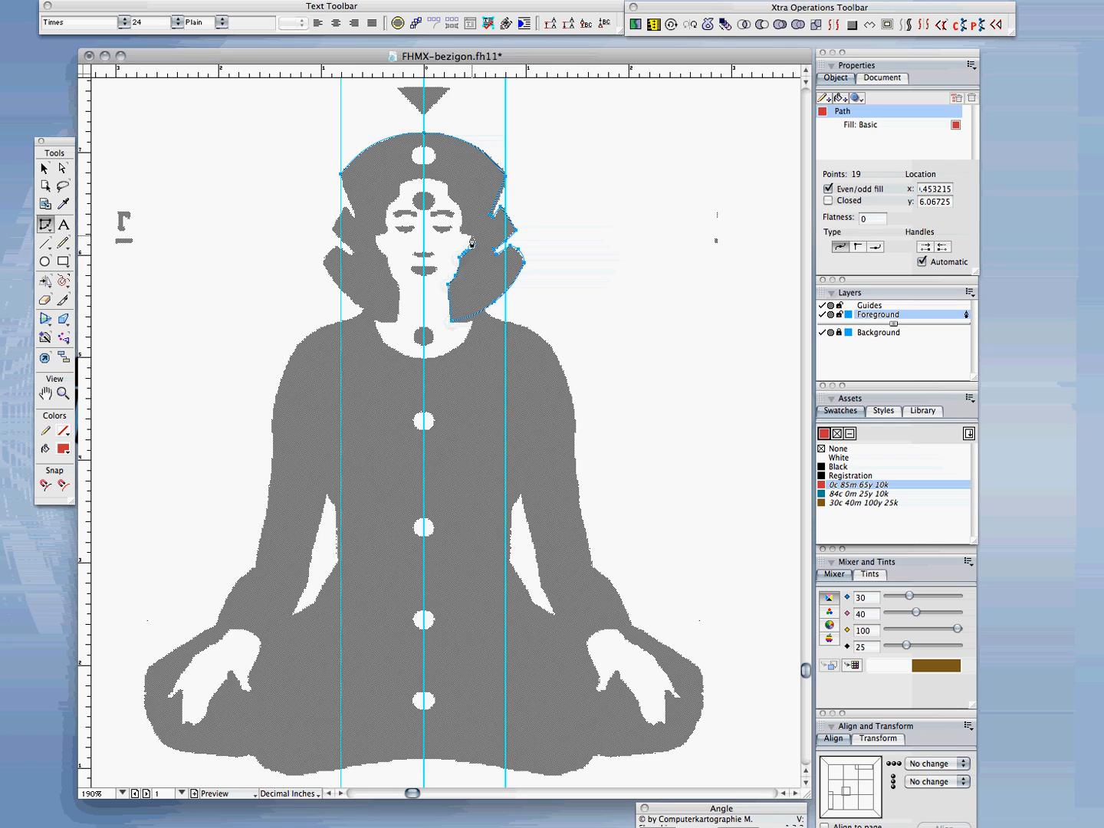
pyautogui.click(466, 241)
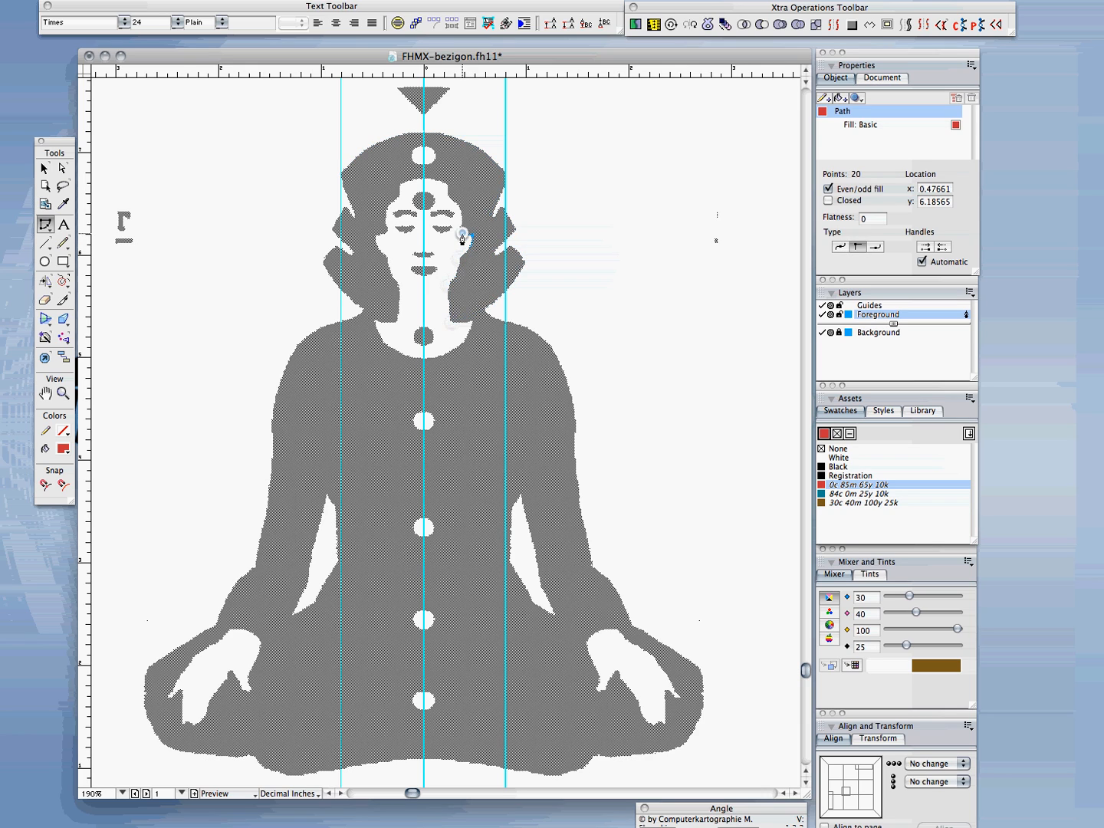
pyautogui.click(456, 238)
pyautogui.click(458, 229)
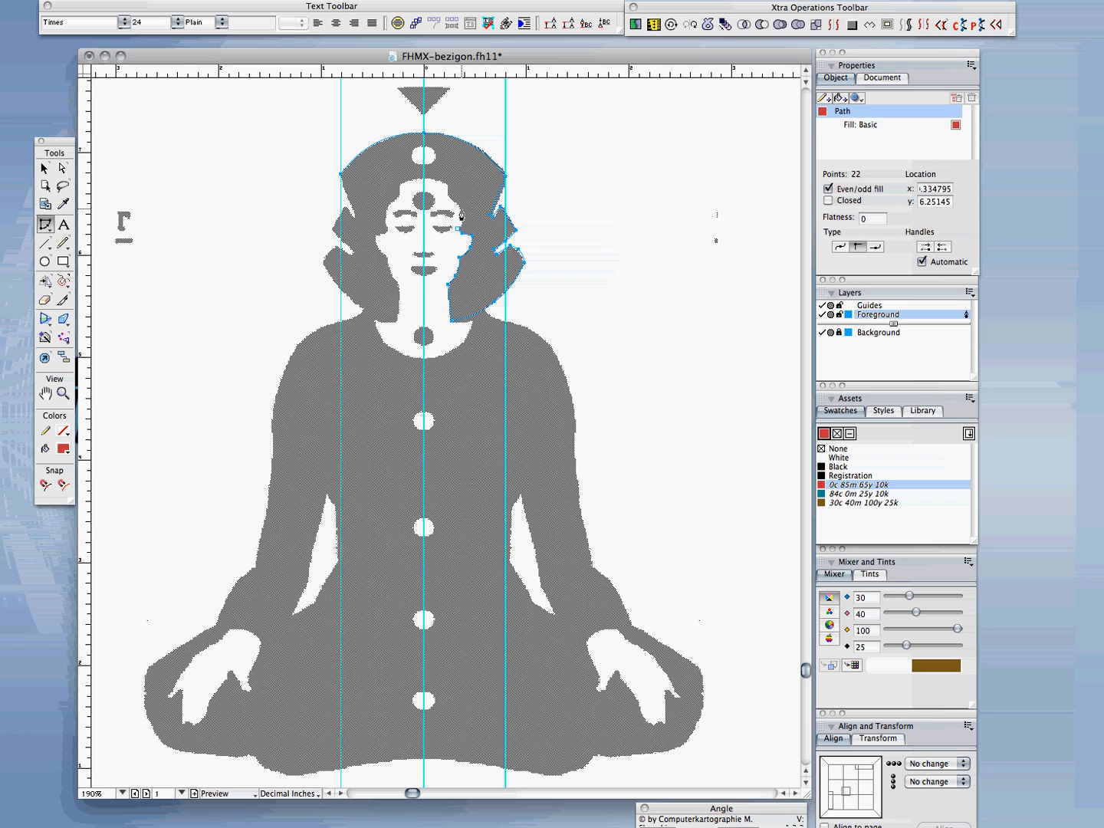
# Continue the path along the hairline from the right temple over the centre of the forehead to the left temple.
pyautogui.click(460, 214)
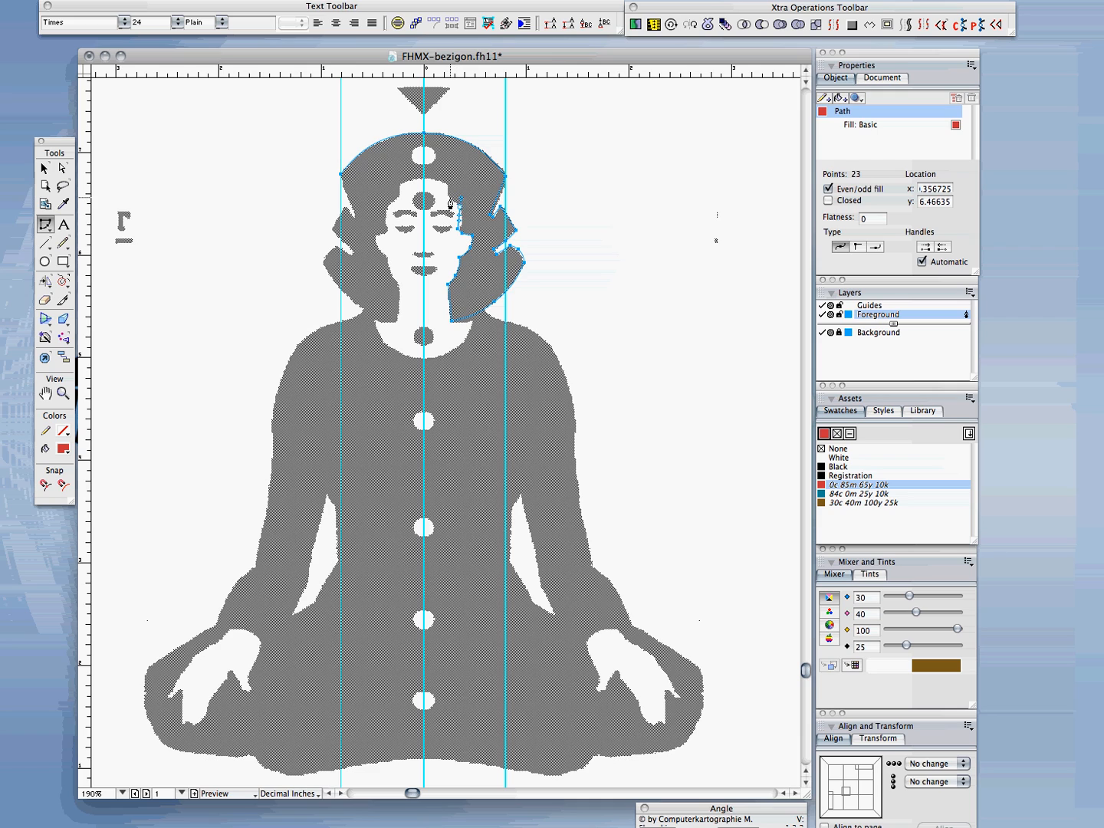
pyautogui.click(450, 202)
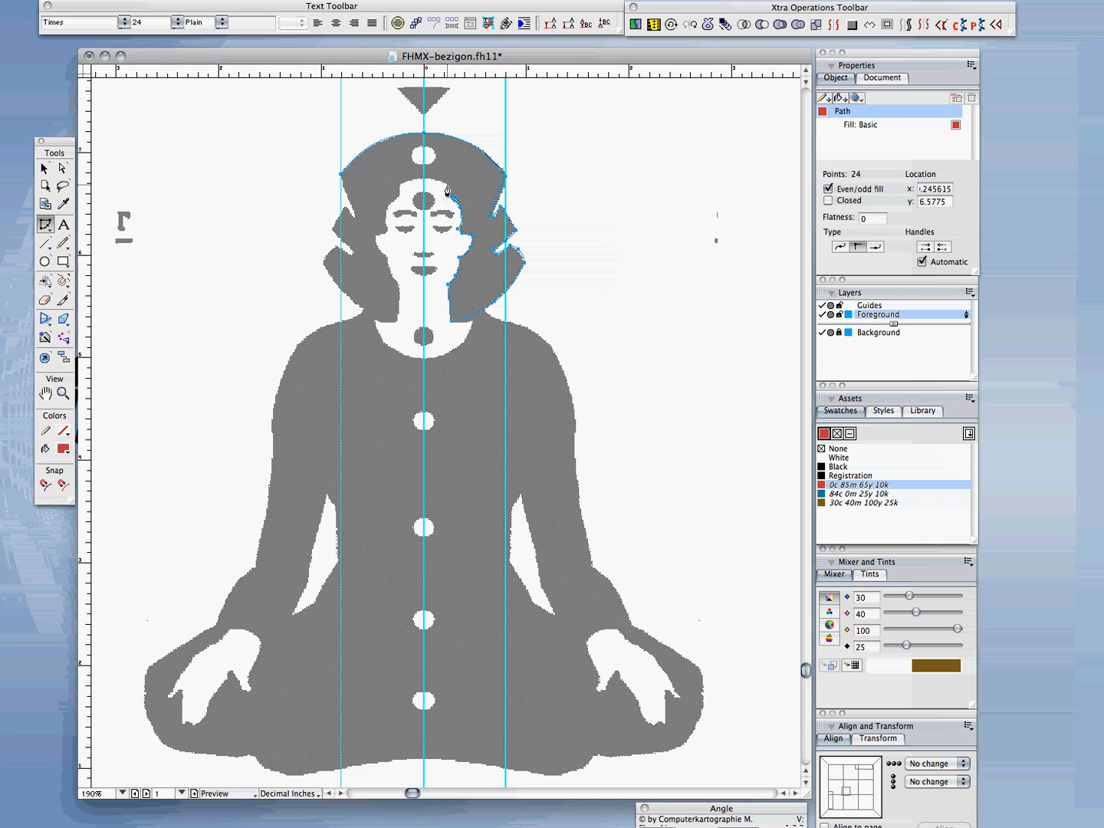
pyautogui.click(445, 183)
pyautogui.click(425, 179)
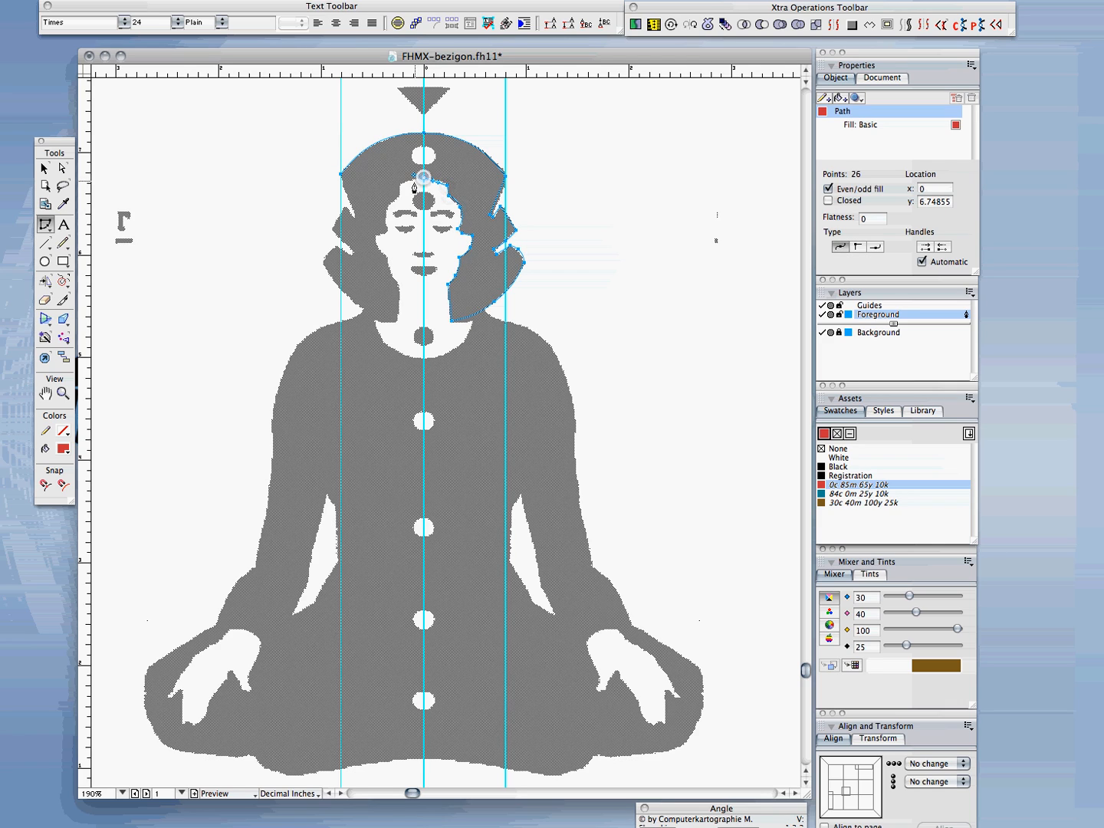
pyautogui.click(400, 187)
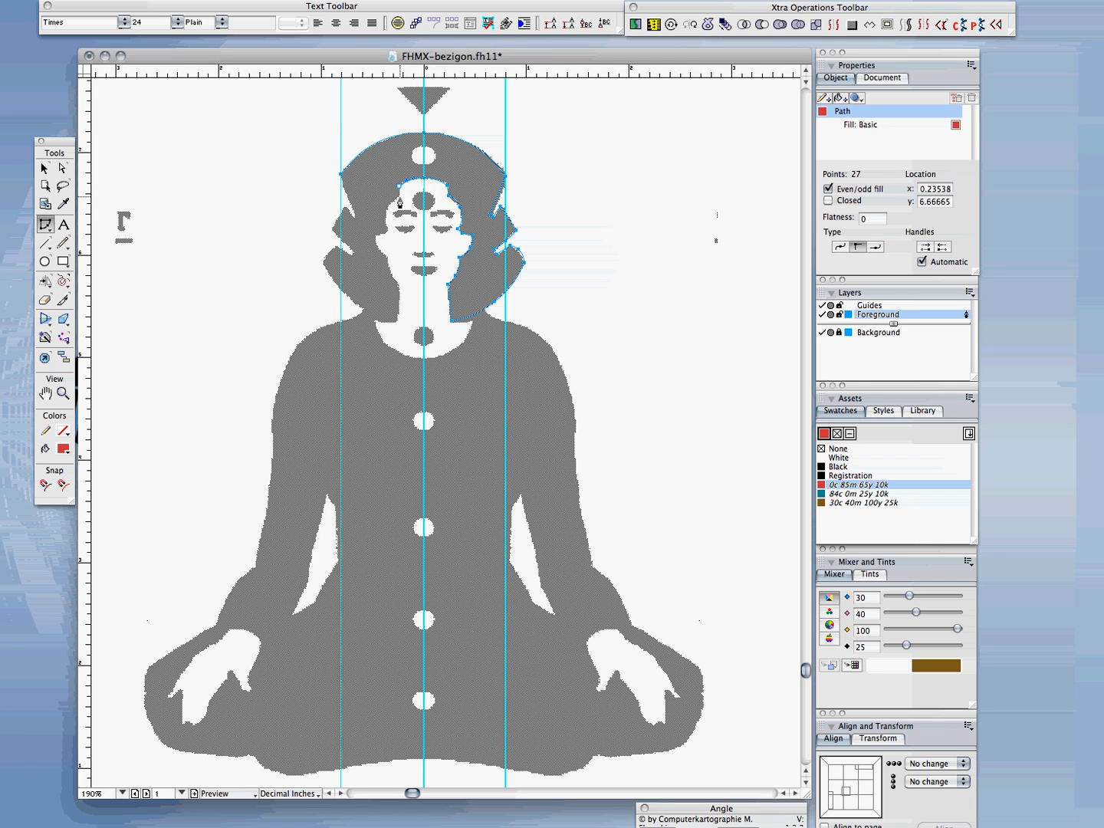
pyautogui.click(400, 196)
pyautogui.keyDown('alt'); pyautogui.click(386, 211); pyautogui.keyUp('alt')
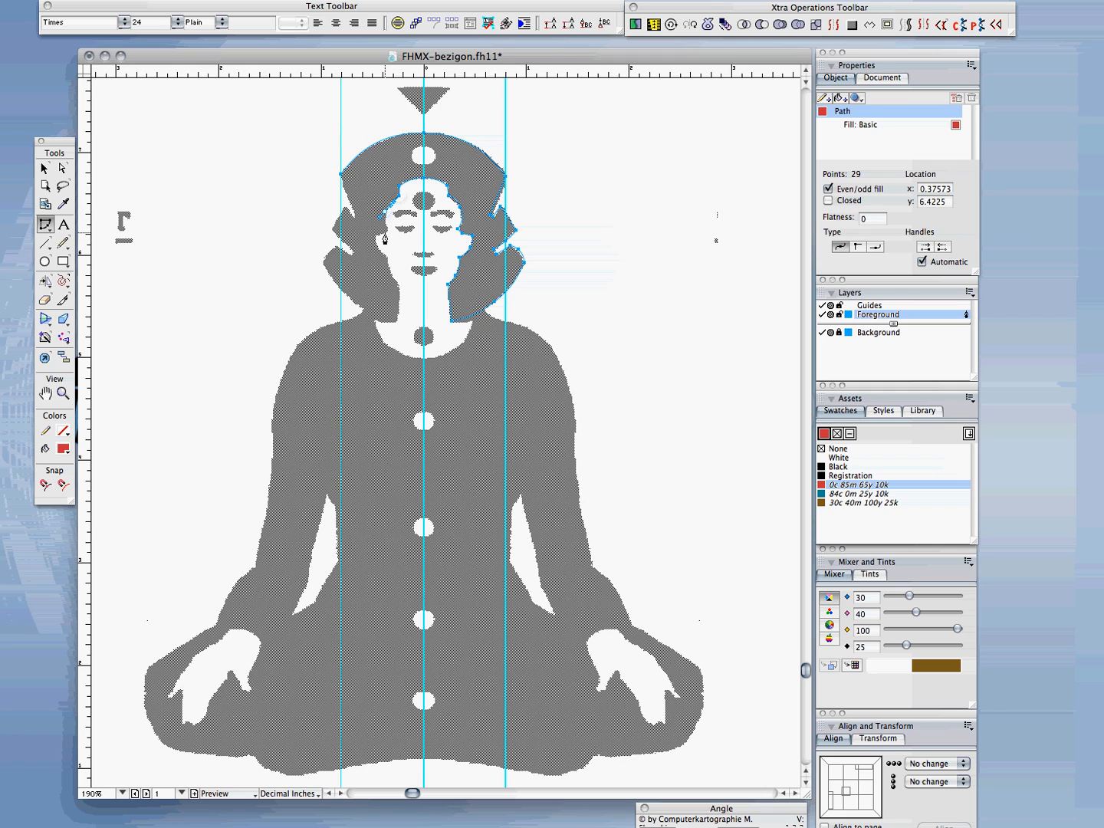
pyautogui.click(384, 231)
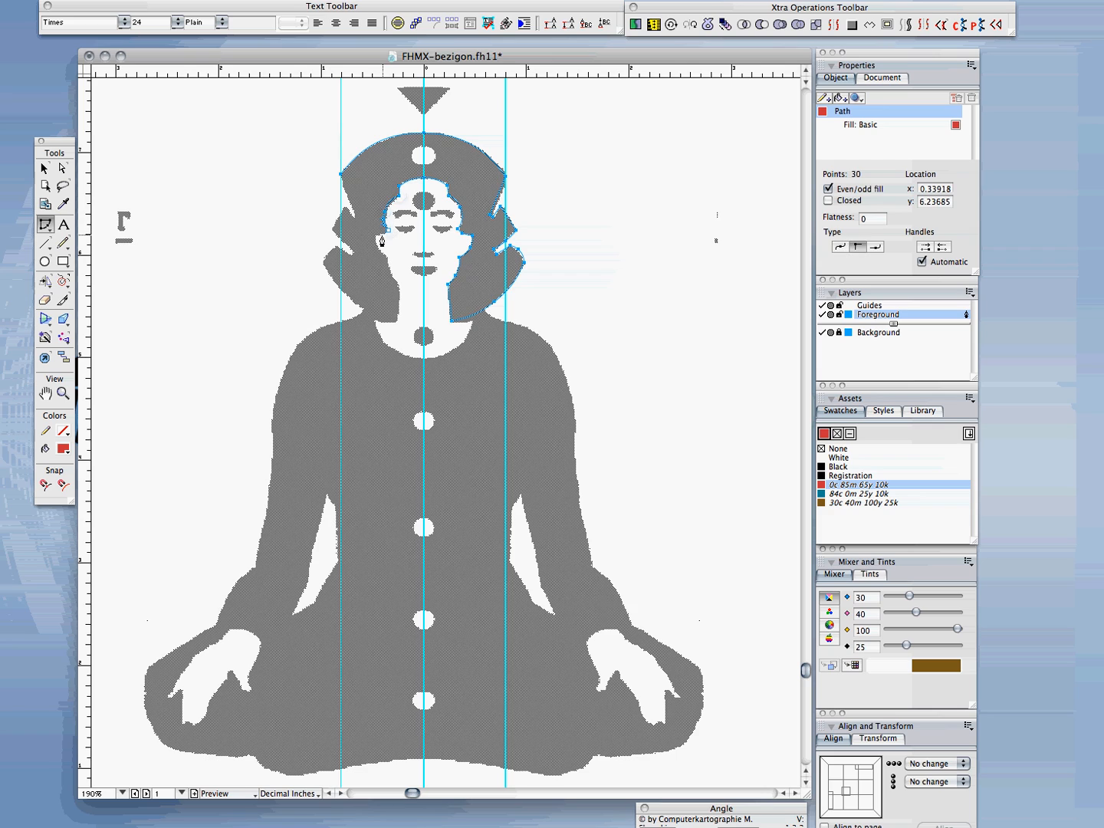
# Trace around the left ear and down the left jaw to the top of the neck.
pyautogui.click(376, 237)
pyautogui.keyDown('alt'); pyautogui.click(380, 248); pyautogui.keyUp('alt')
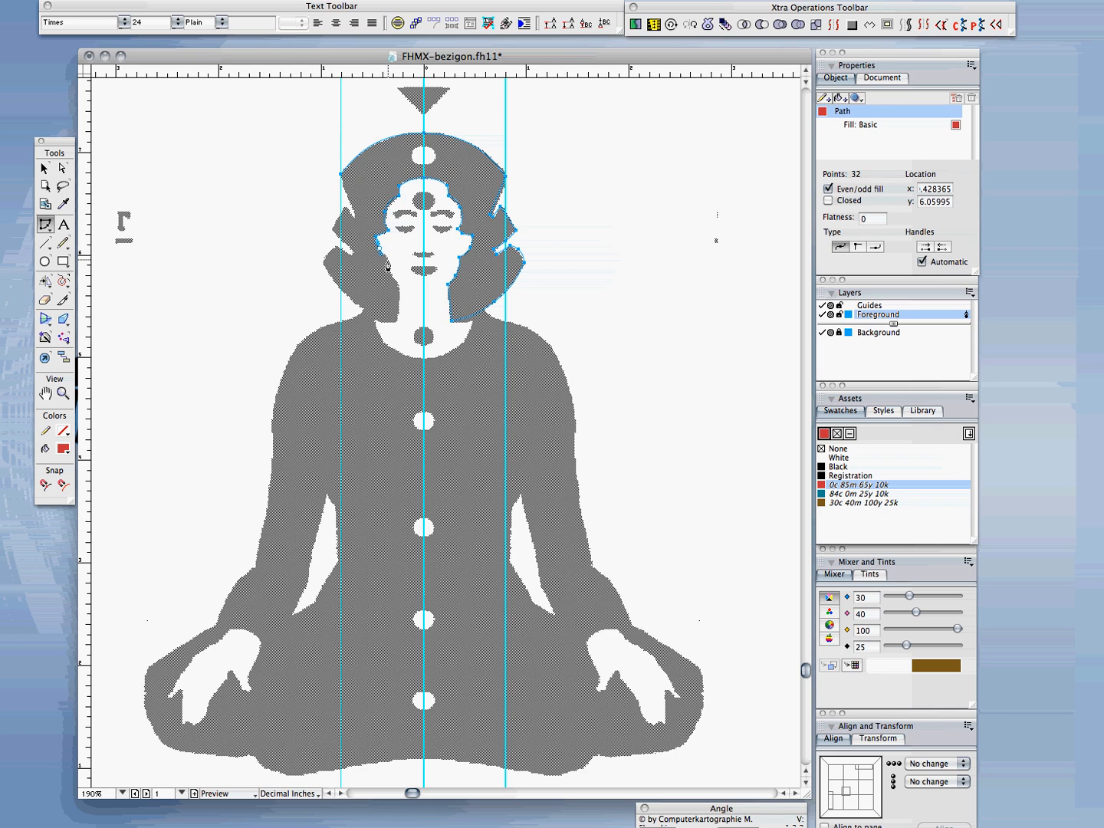
pyautogui.click(388, 261)
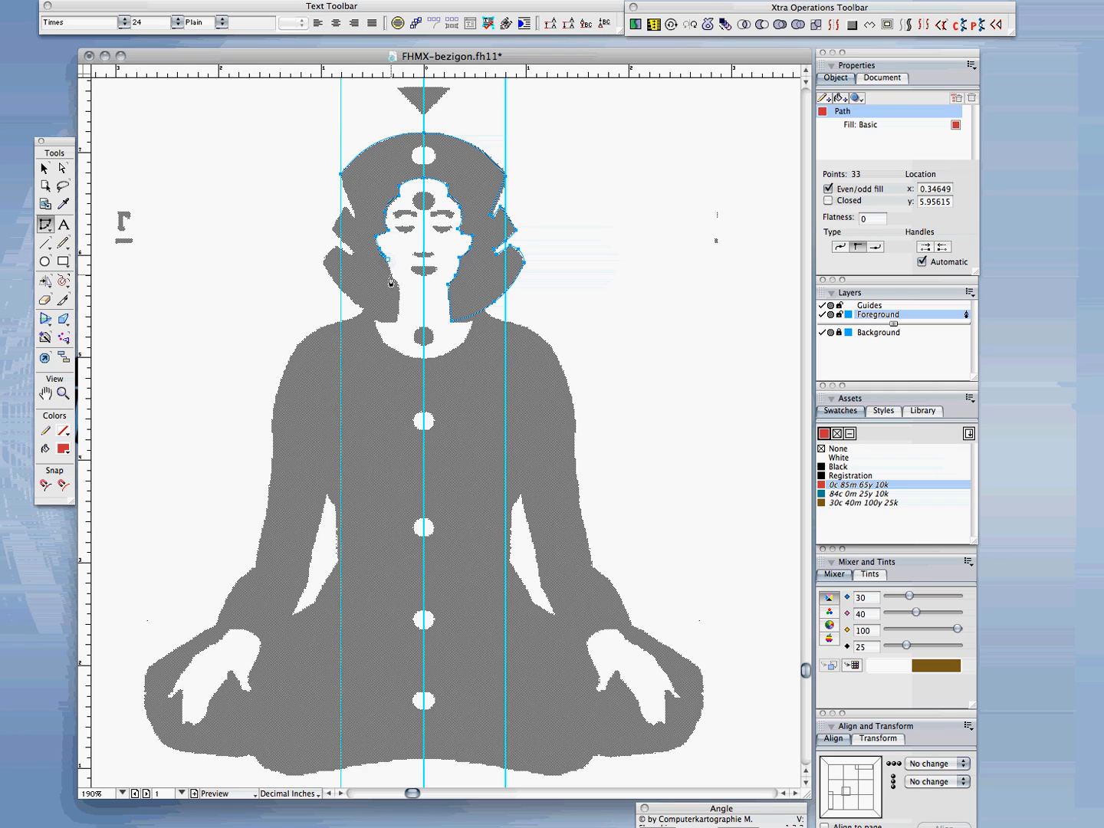
pyautogui.keyDown('alt'); pyautogui.click(389, 276); pyautogui.keyUp('alt')
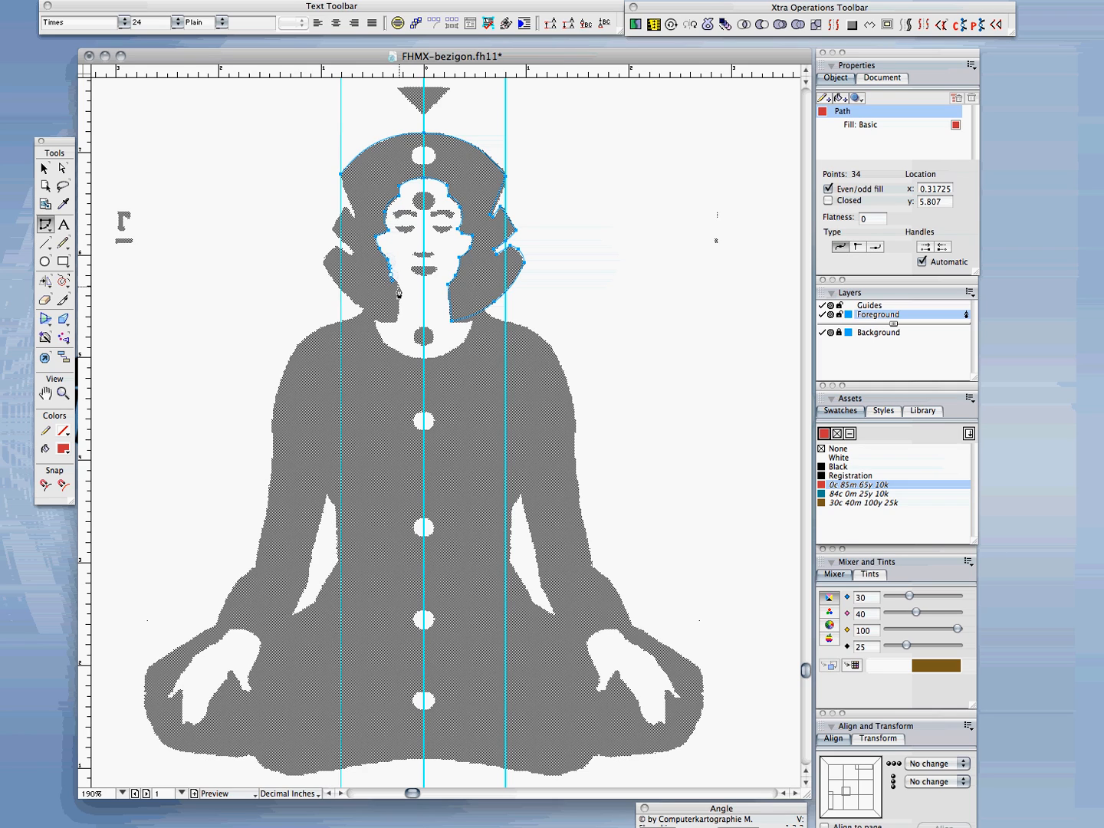
pyautogui.click(399, 287)
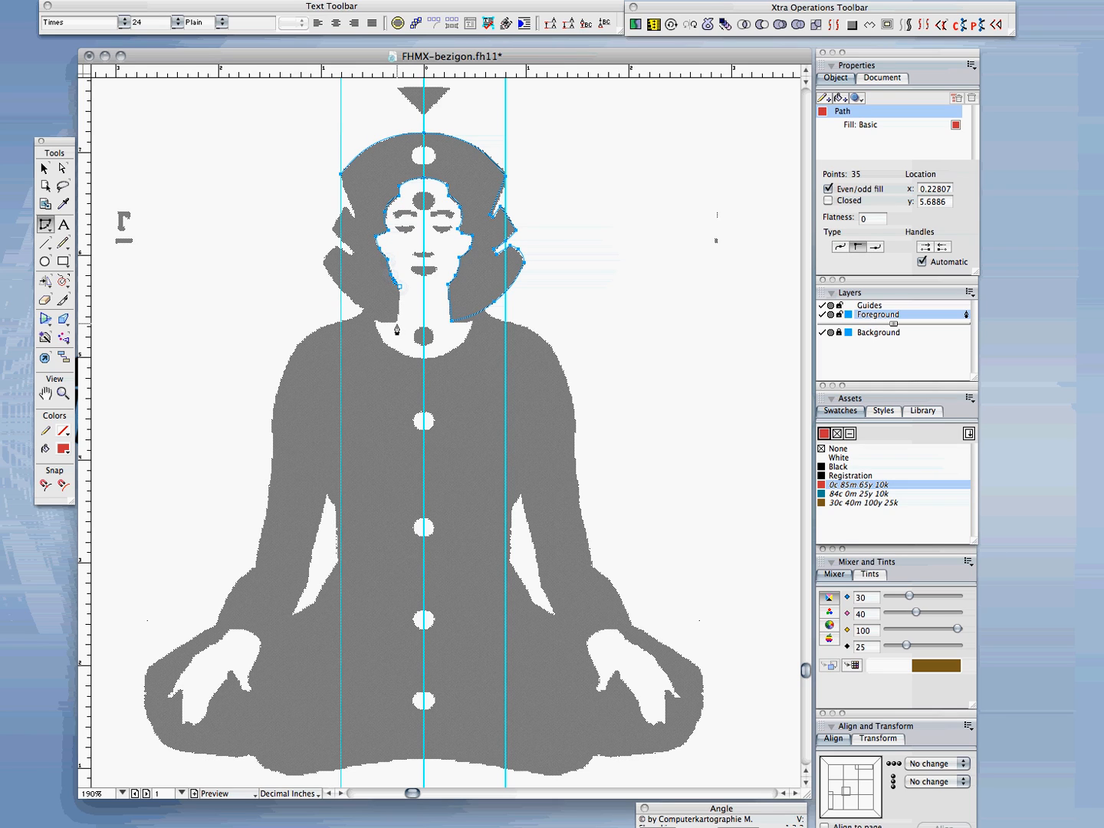
pyautogui.keyDown('alt'); pyautogui.click(396, 333); pyautogui.keyUp('alt')
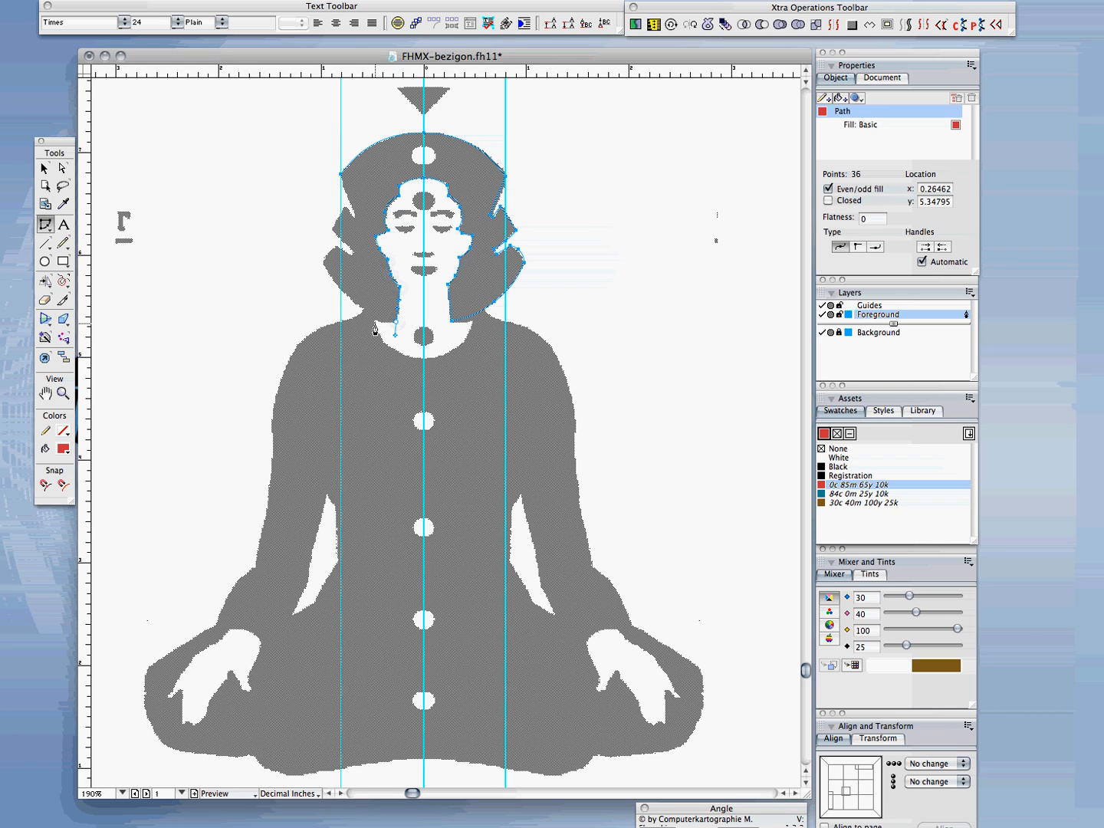
pyautogui.keyDown('alt'); pyautogui.click(343, 298); pyautogui.keyUp('alt')
pyautogui.press('super+z')
pyautogui.press('super+z')
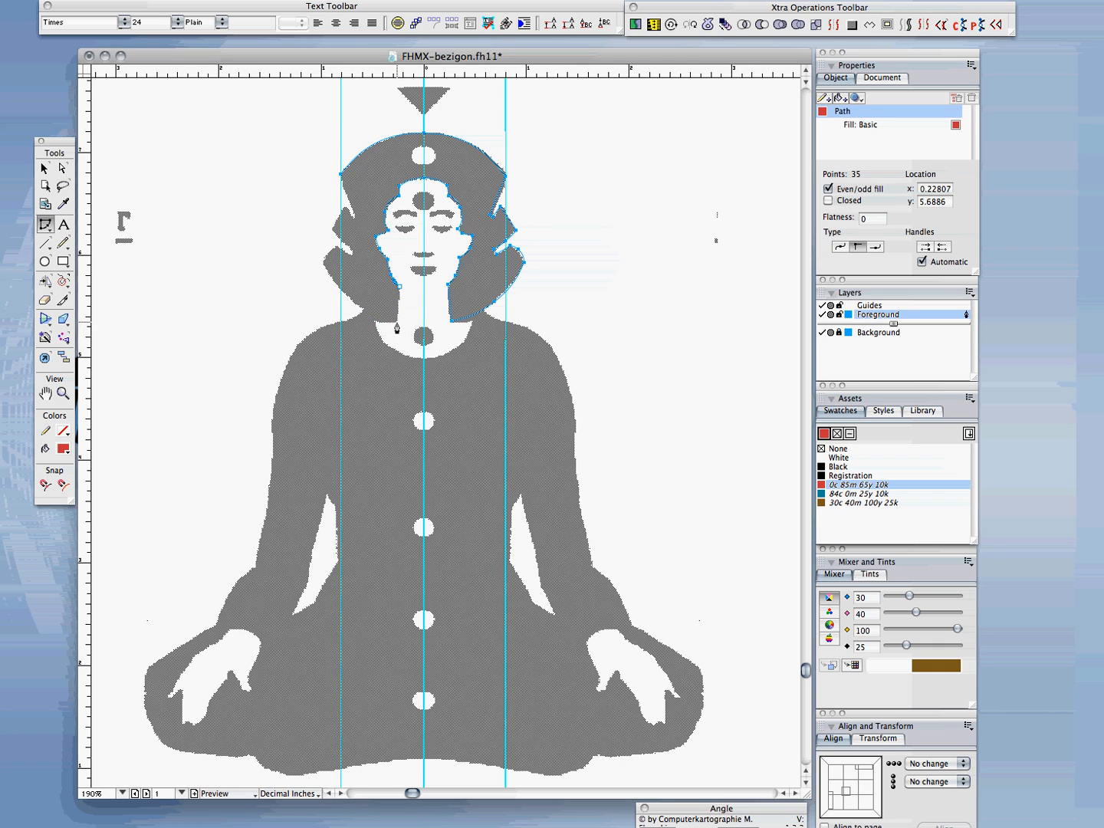
# Trace from the neck down to the base of the lower left hair lock and around its outer edge to the lower notch.
pyautogui.click(396, 322)
pyautogui.click(332, 291)
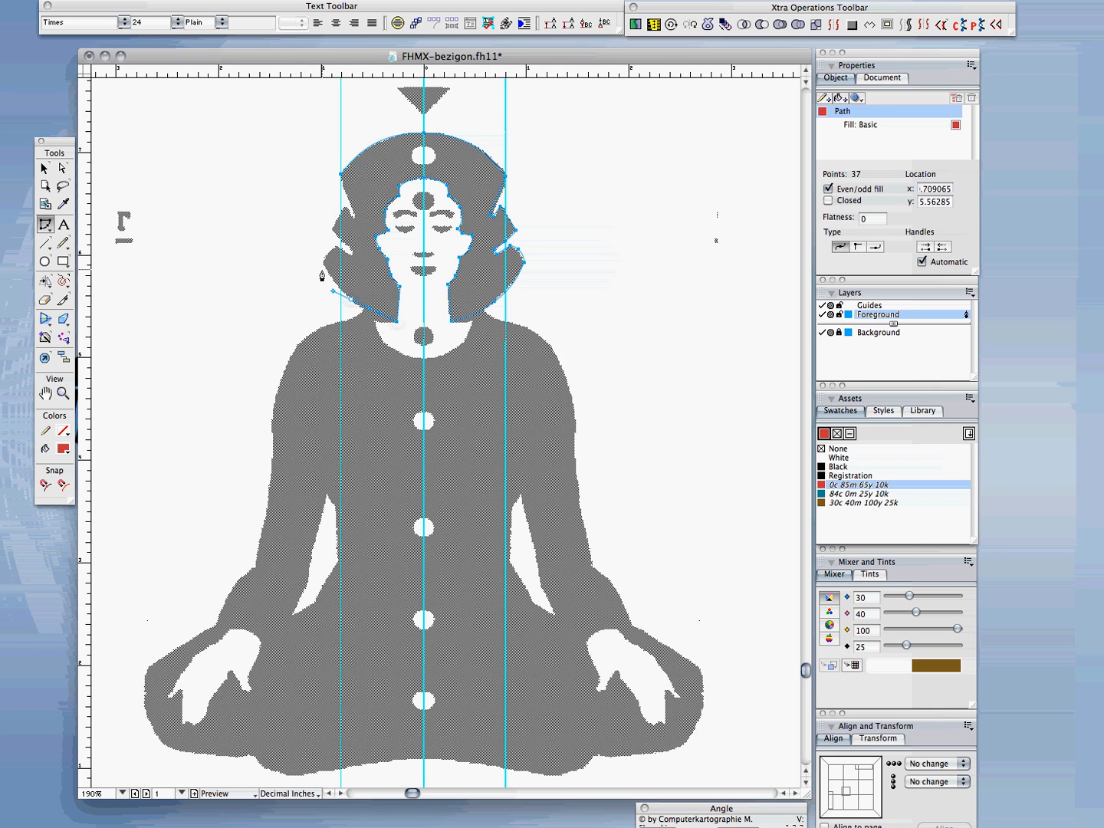
pyautogui.click(322, 265)
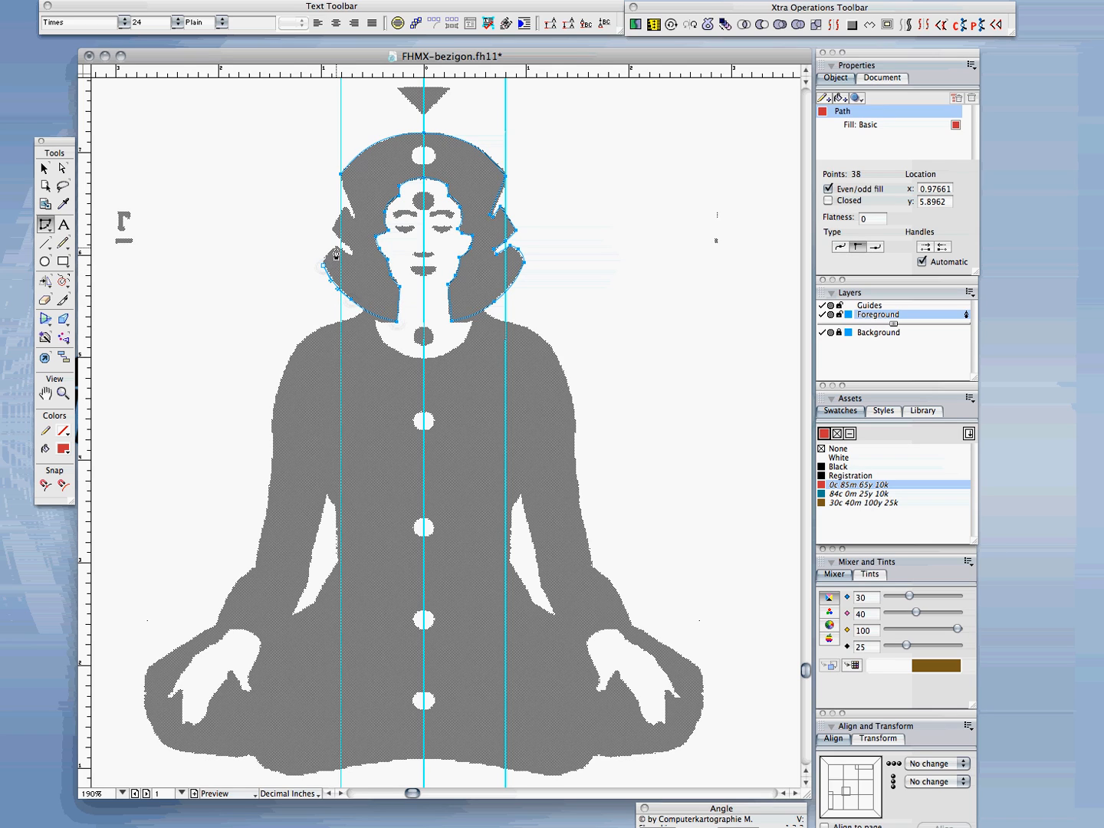
pyautogui.click(335, 247)
pyautogui.click(352, 260)
pyautogui.click(352, 255)
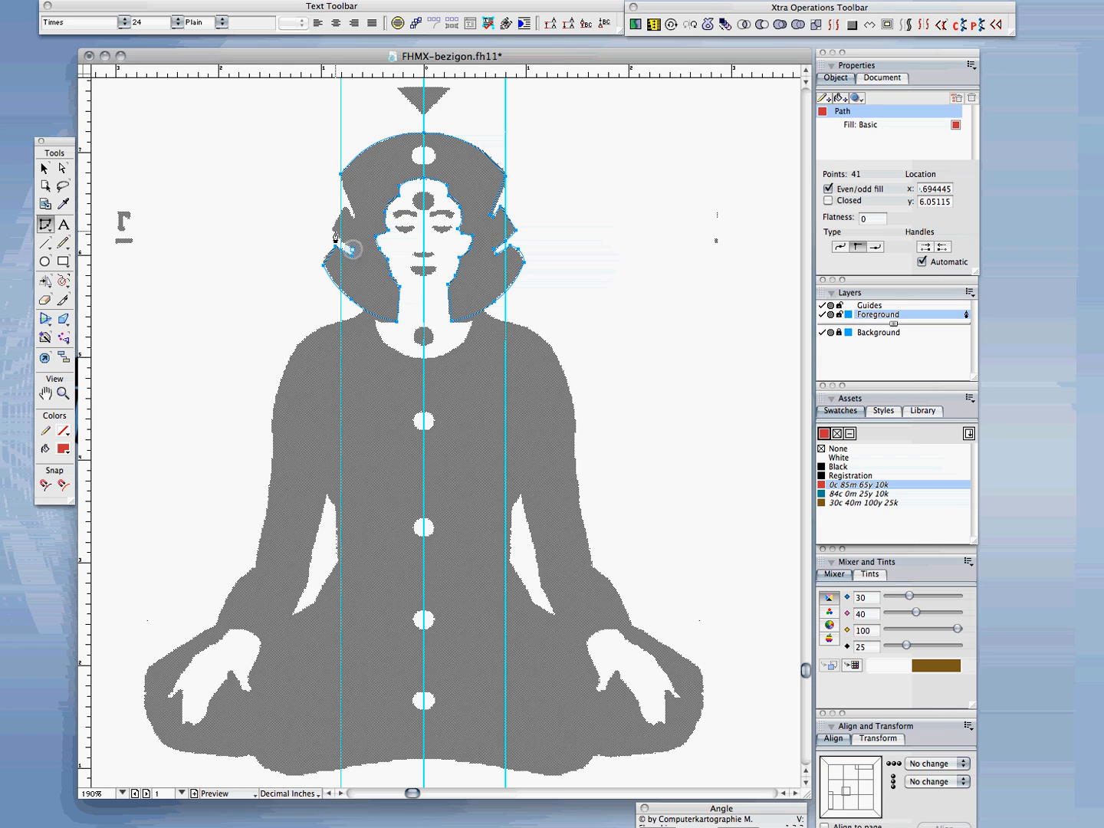
# Trace the upper left hair tuft to the upper notch and close the path at the headdress's left corner.
pyautogui.click(340, 245)
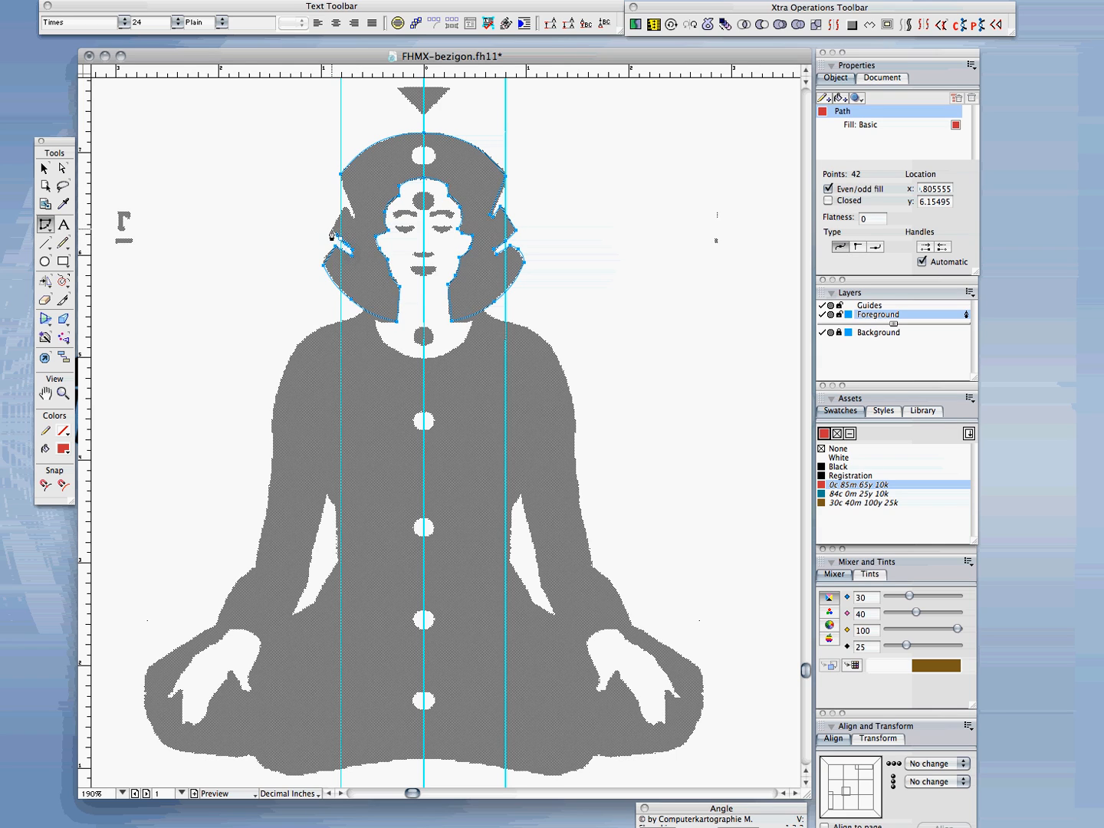
pyautogui.click(332, 229)
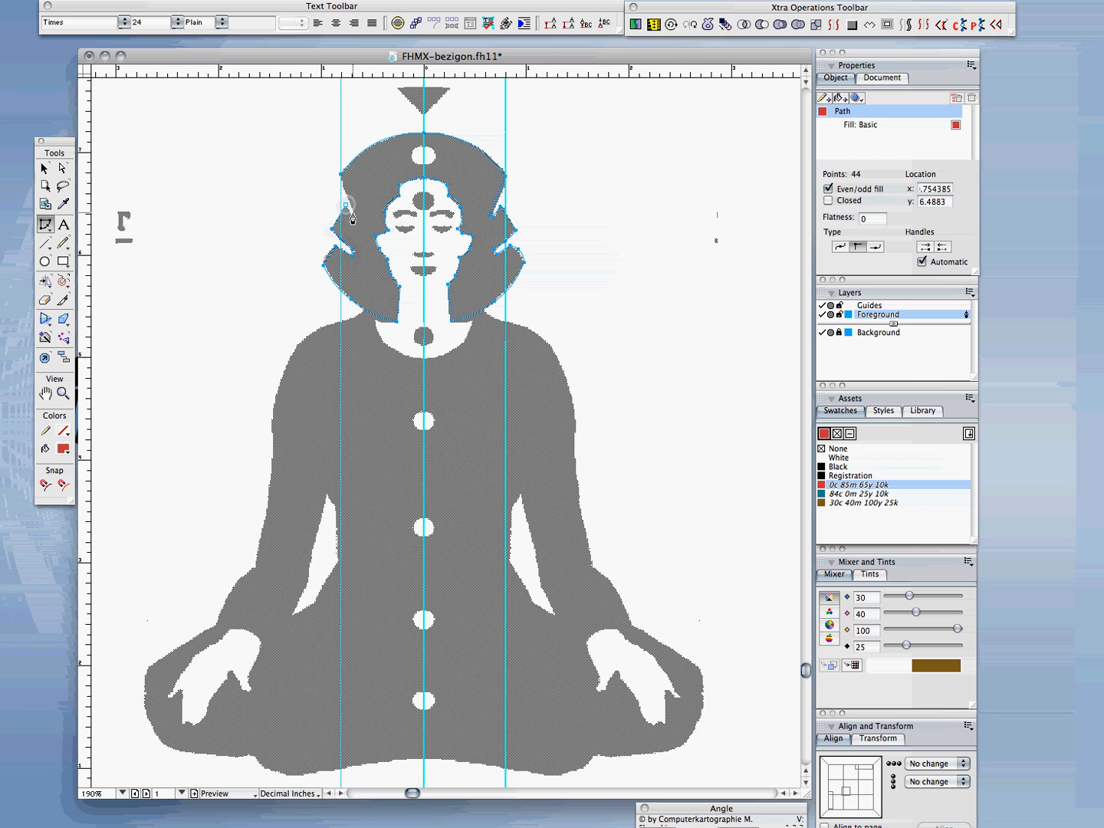
pyautogui.click(352, 225)
pyautogui.click(354, 221)
pyautogui.click(356, 217)
pyautogui.click(341, 176)
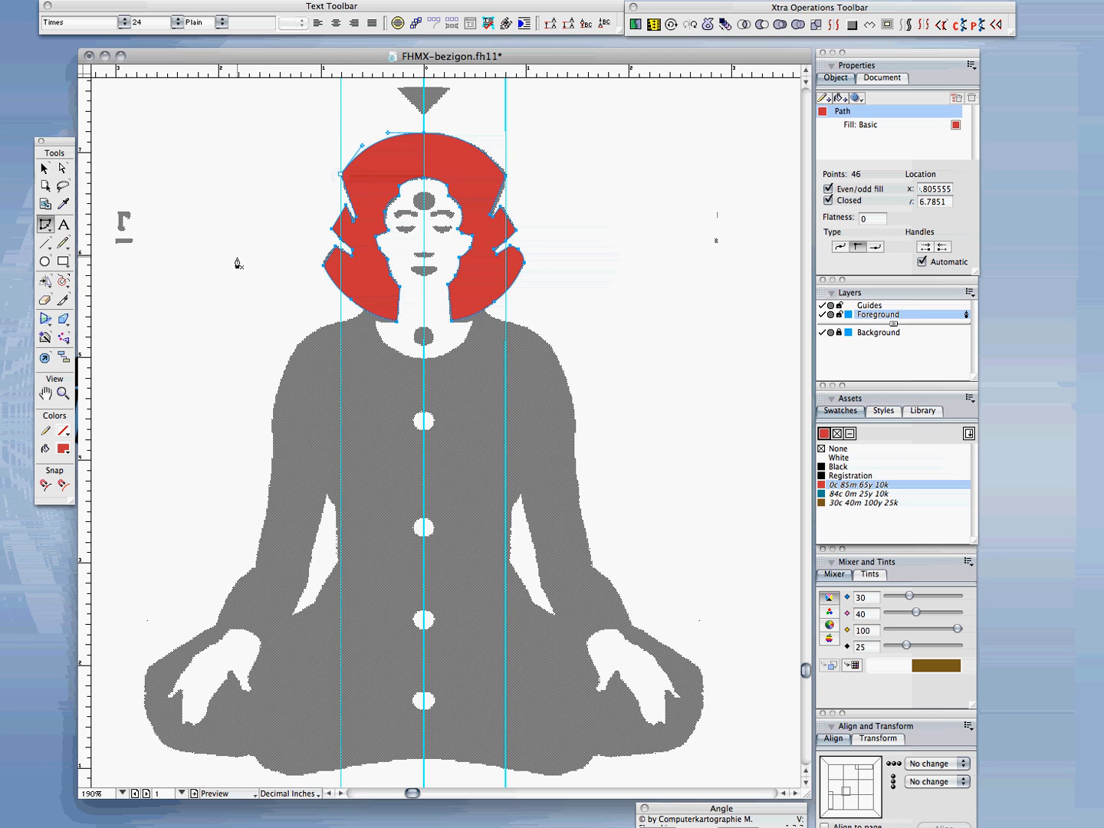
# Hide the Background layer and deselect the finished head path.
pyautogui.click(43, 170)
pyautogui.click(822, 332)
pyautogui.click(607, 327)
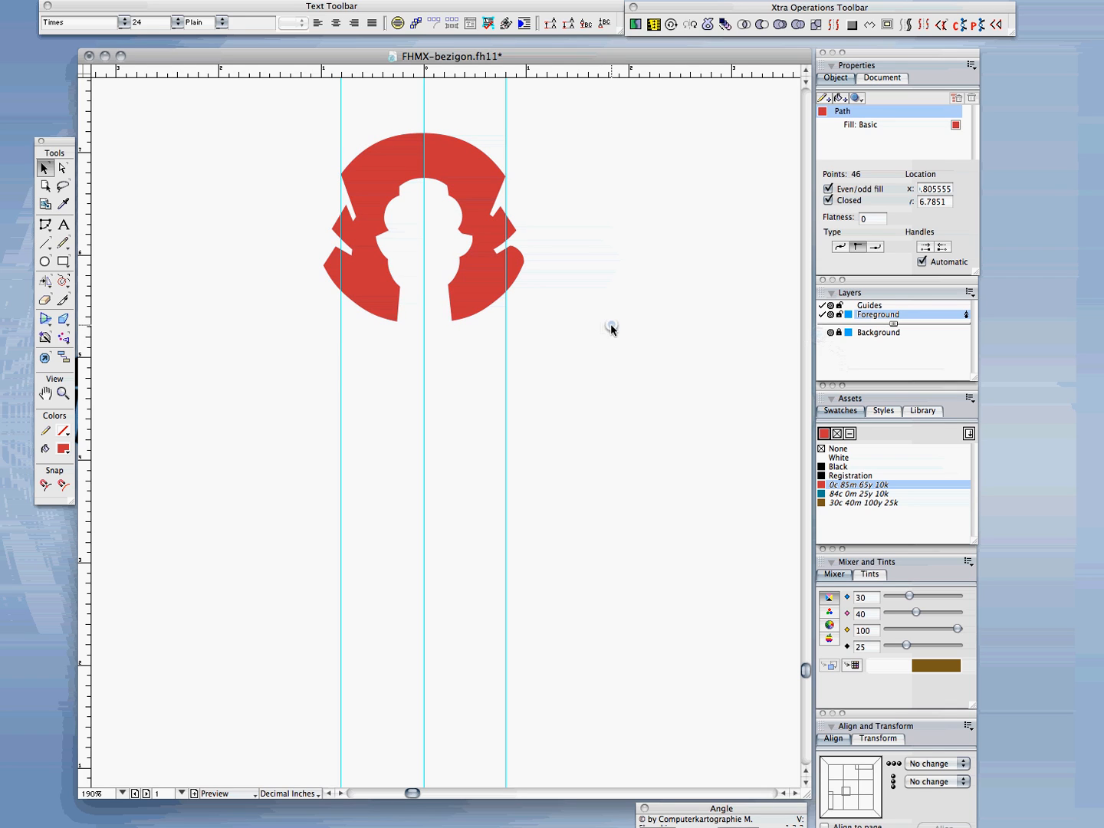